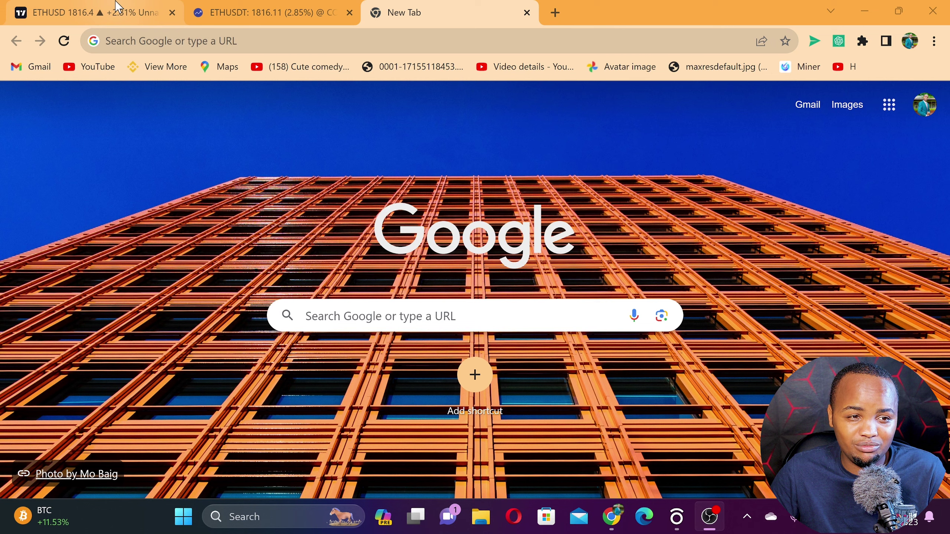
# Switch to the ETHUSD 1h chart and view it full screen, zooming out and back in
pyautogui.moveTo(115, 5)
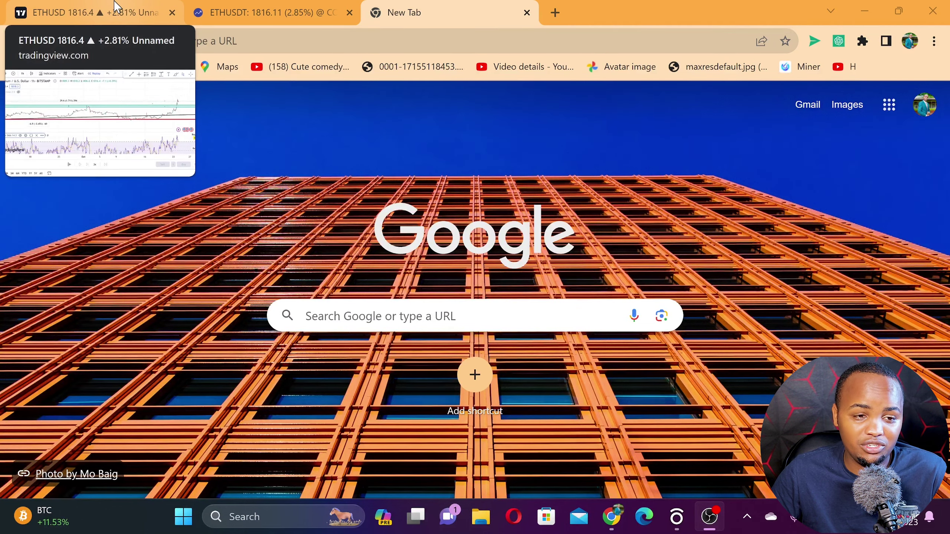
pyautogui.click(116, 5)
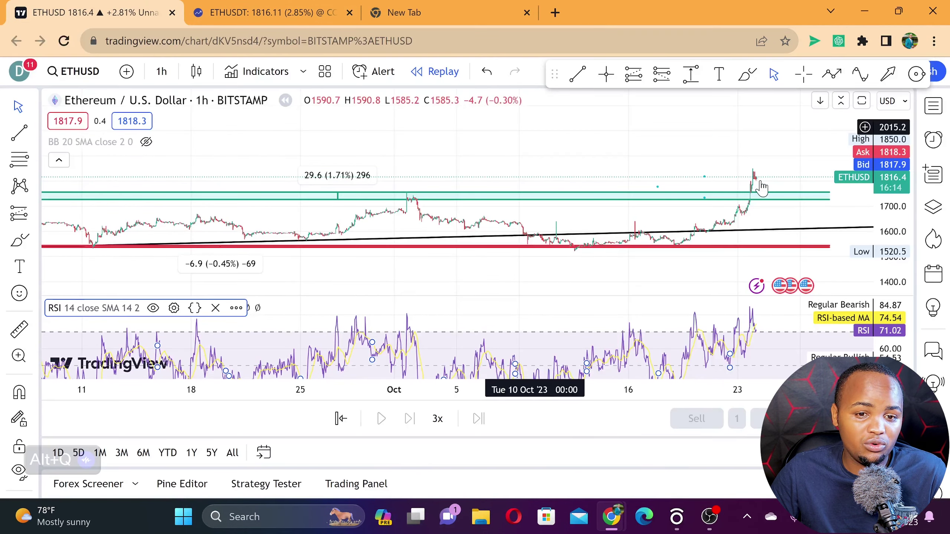
pyautogui.scroll(-1, 637, 175)
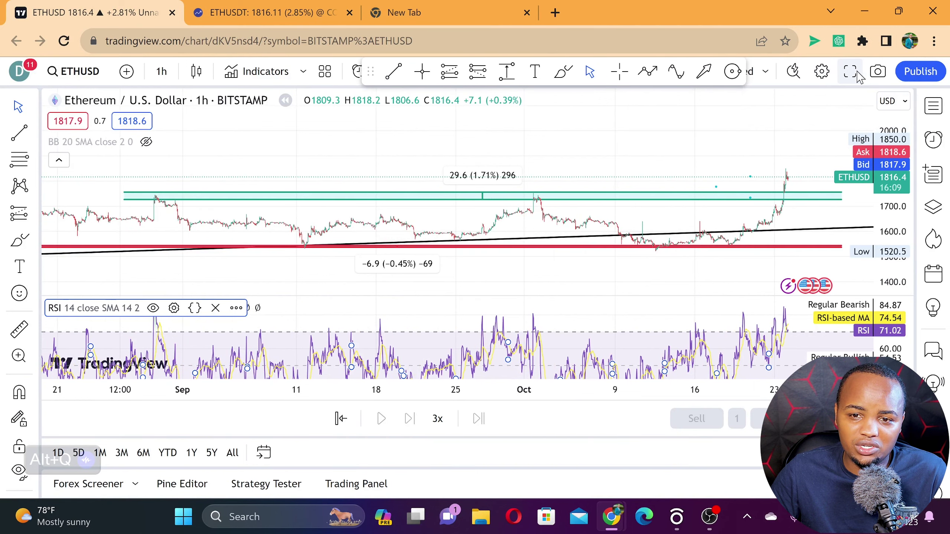
pyautogui.click(858, 74)
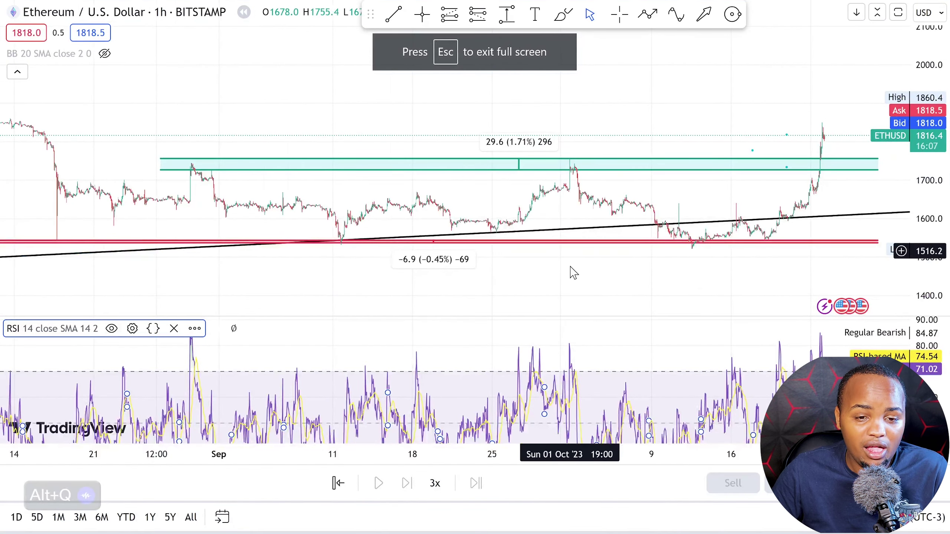
pyautogui.scroll(-2, 574, 273)
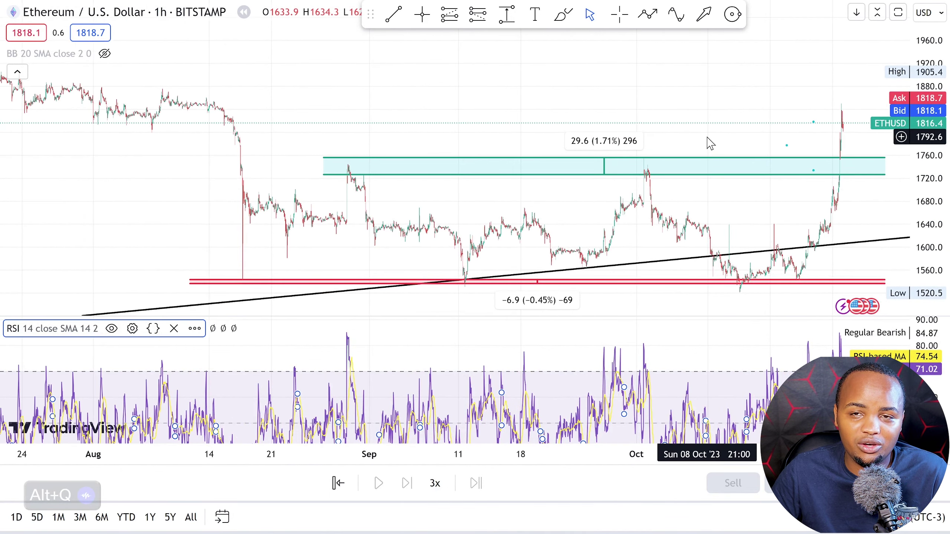
pyautogui.scroll(5, 710, 144)
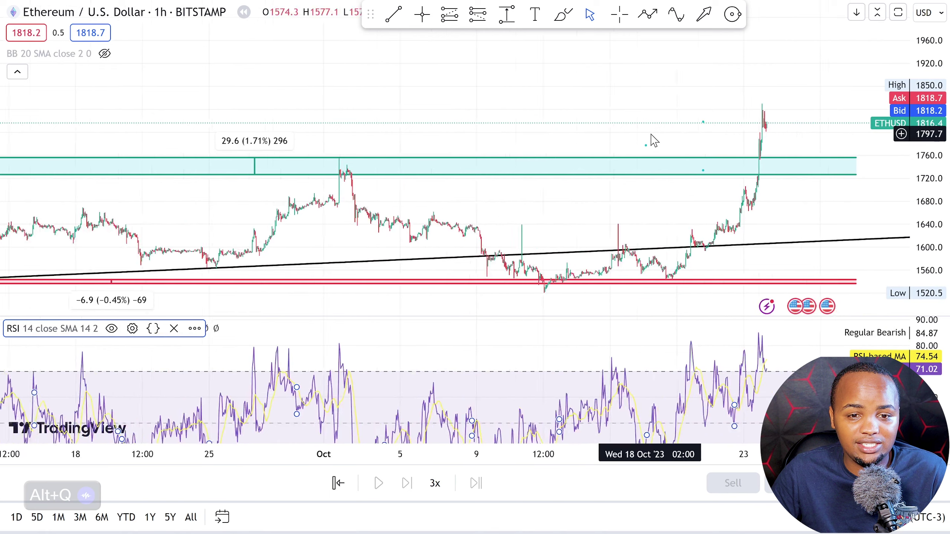
pyautogui.scroll(1, 654, 141)
# Move the drawing toolbar aside, leave full screen, recentre the price action and turn on bar replay
pyautogui.moveTo(454, 13); pyautogui.dragTo(628, 13)
pyautogui.moveTo(564, 8); pyautogui.dragTo(475, 4)
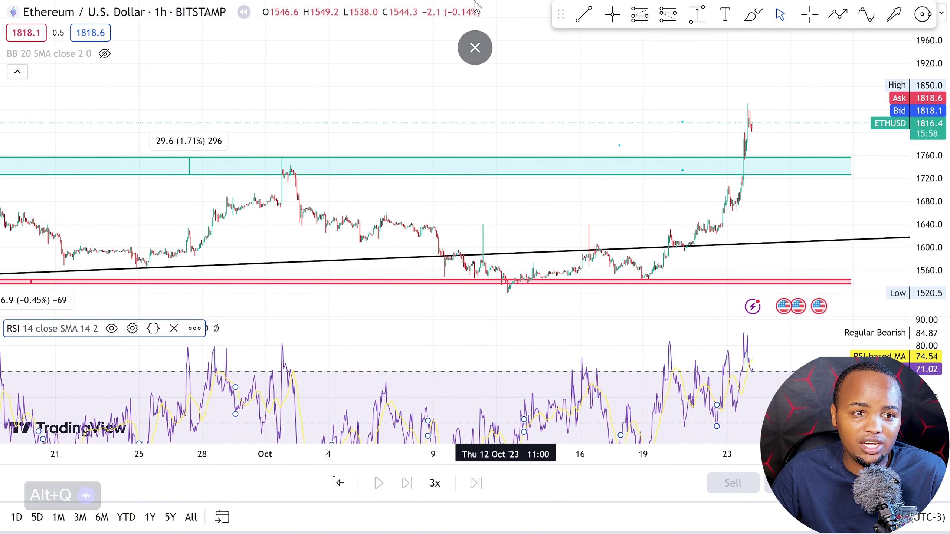
pyautogui.click(475, 51)
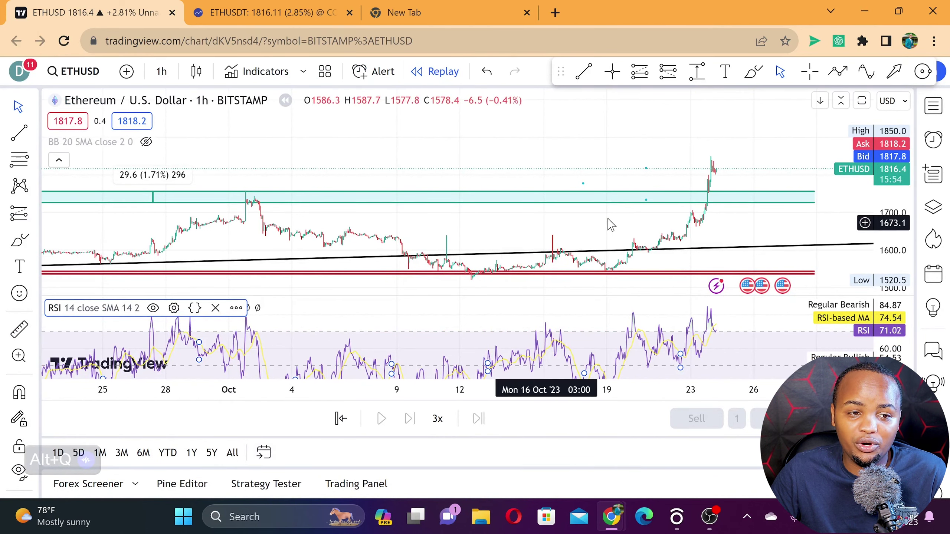
pyautogui.moveTo(523, 166); pyautogui.dragTo(543, 124)
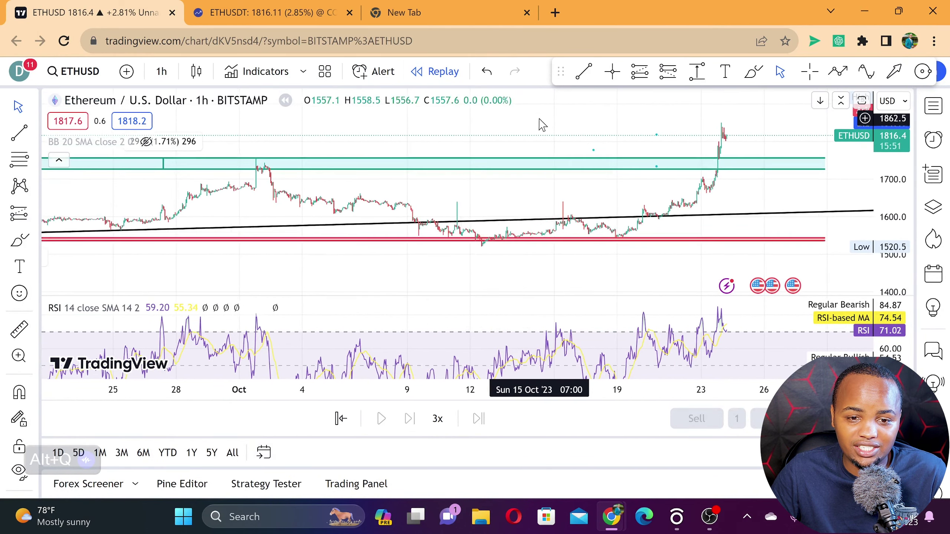
pyautogui.click(435, 74)
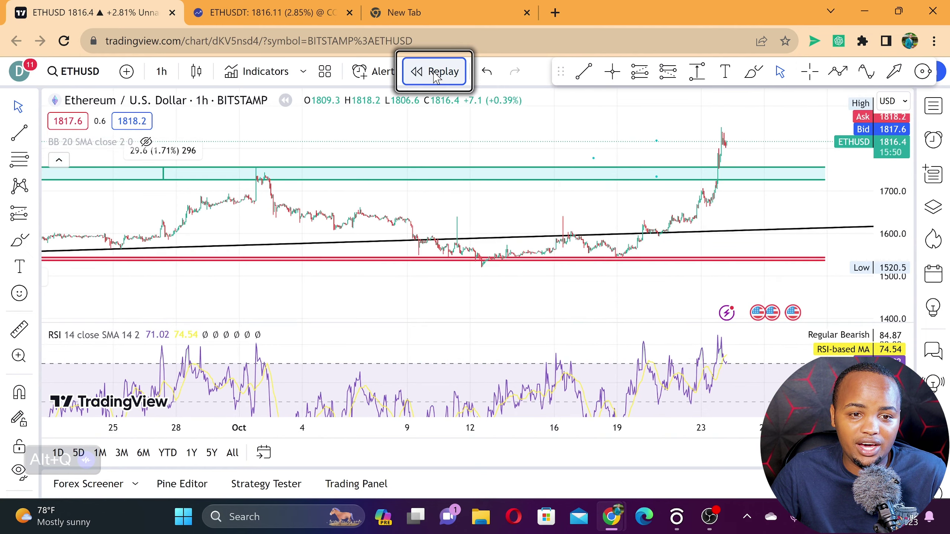
# Set the 1h replay to start near 9 Oct, then dismiss the intraday replay upgrade offer
pyautogui.click(436, 73)
pyautogui.click(414, 235)
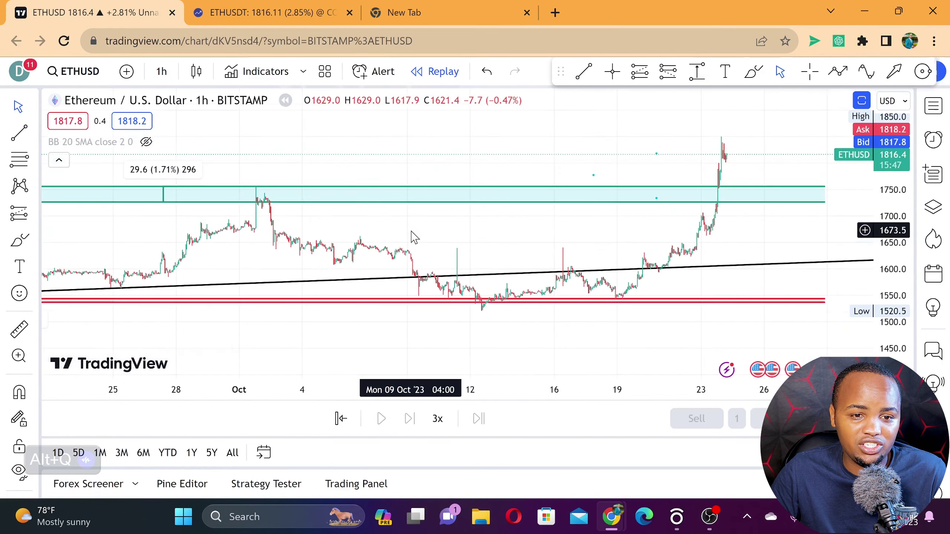
pyautogui.click(413, 236)
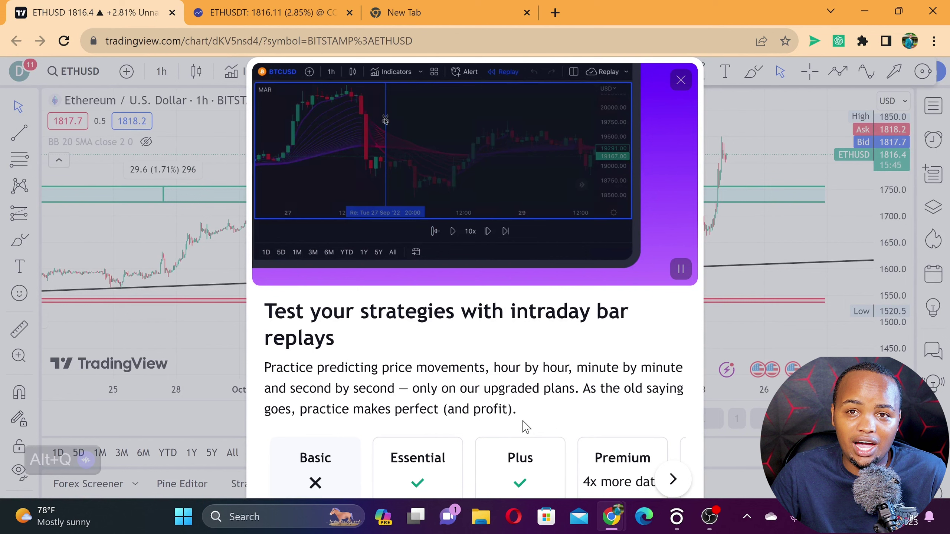
pyautogui.scroll(-3, 545, 425)
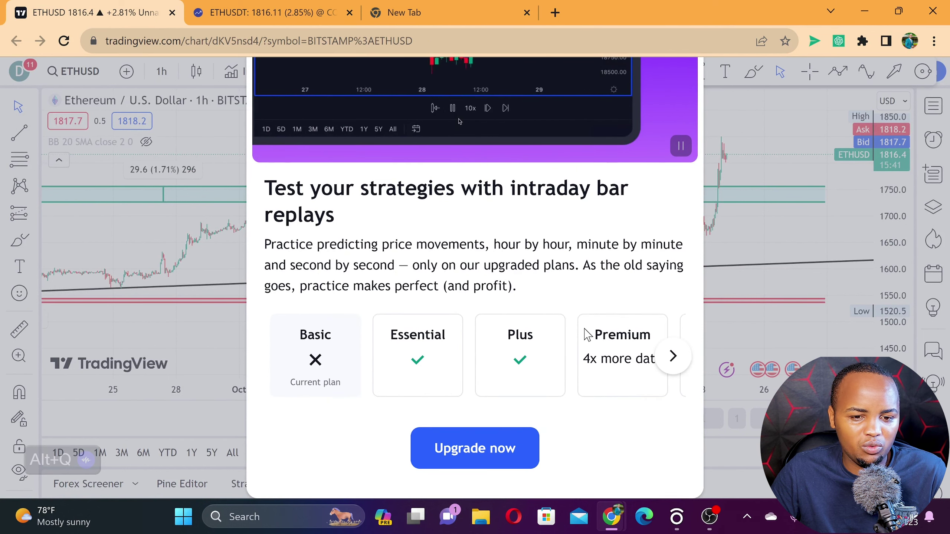
pyautogui.scroll(3, 600, 342)
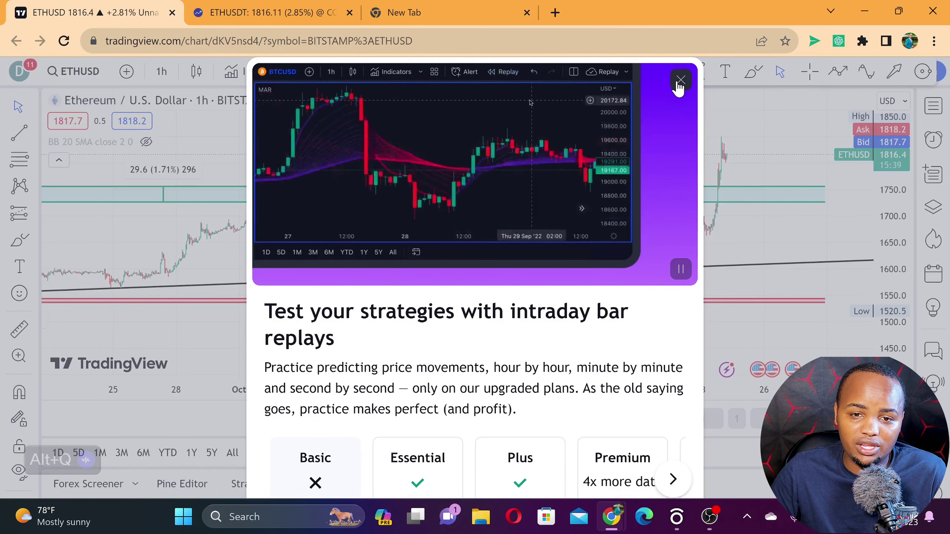
pyautogui.click(679, 81)
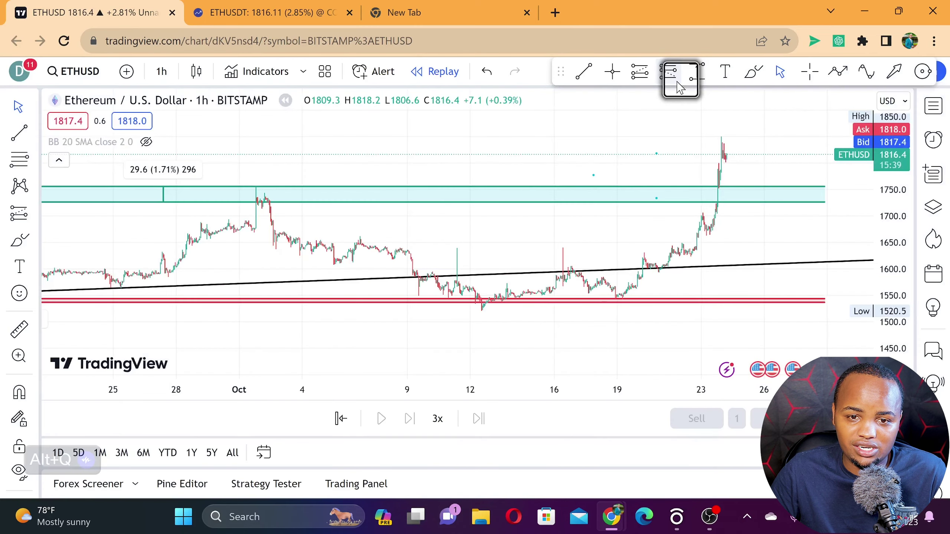
# Switch the ETHUSD chart to the 1 day interval and compress the price scale
pyautogui.click(168, 72)
pyautogui.scroll(-5, 225, 300)
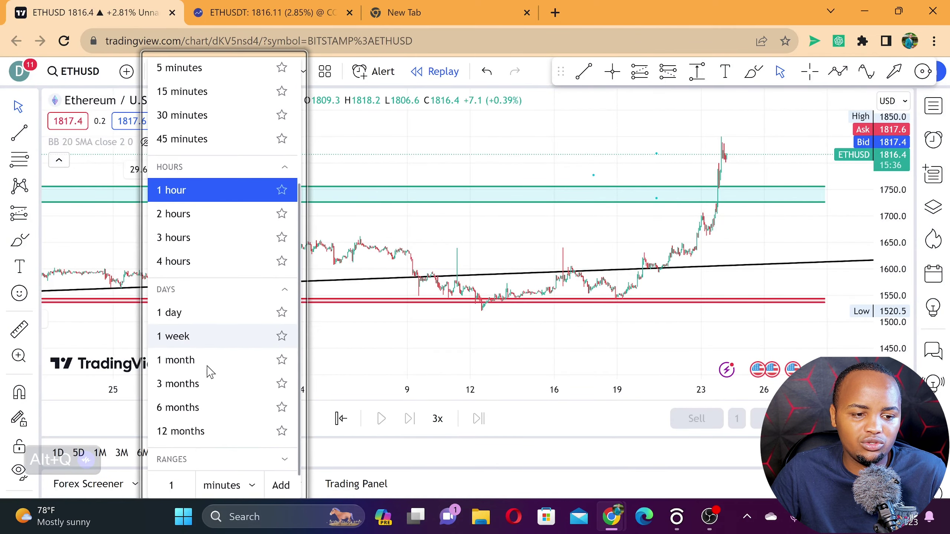
pyautogui.click(179, 311)
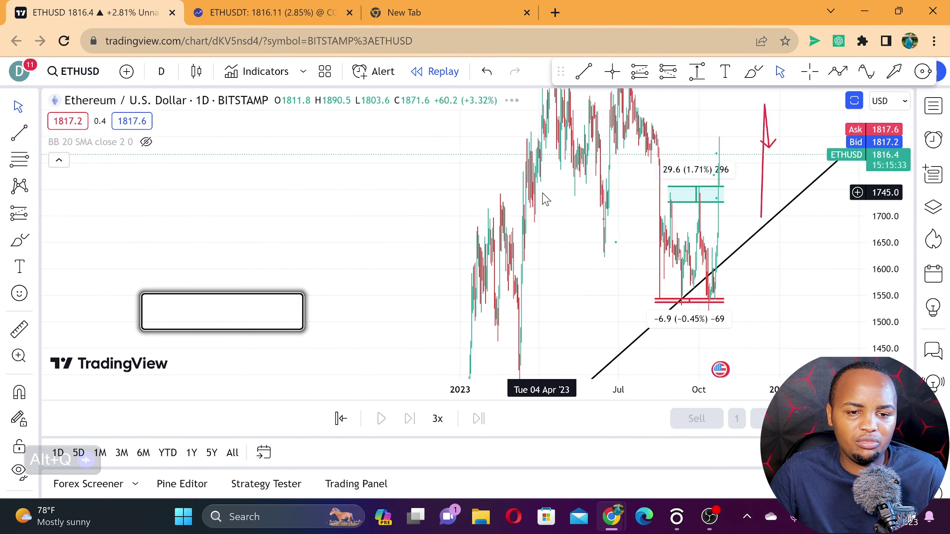
pyautogui.scroll(5, 649, 272)
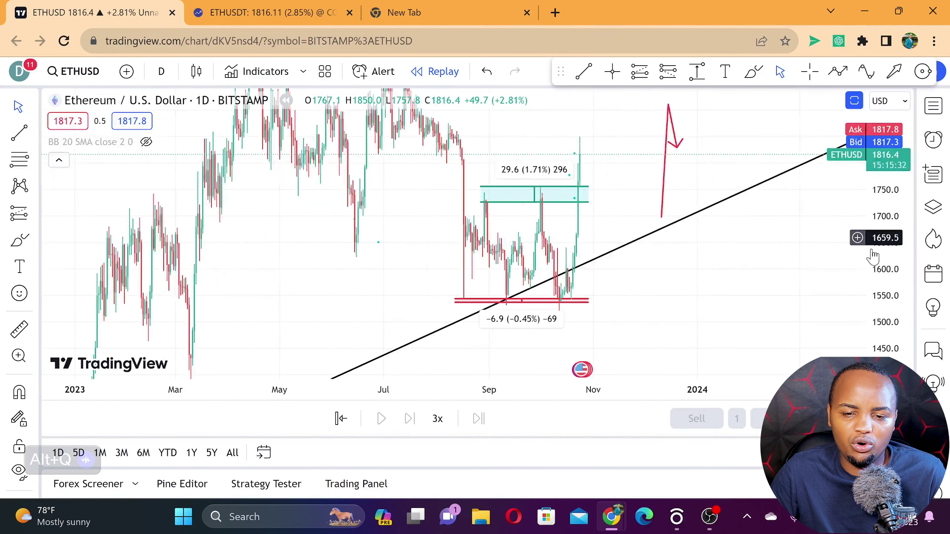
pyautogui.moveTo(891, 275); pyautogui.dragTo(890, 272)
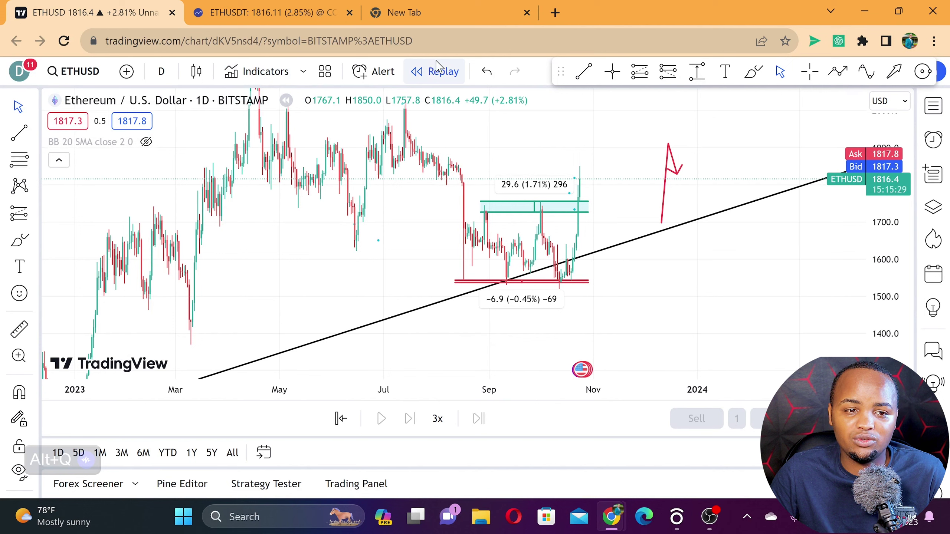
pyautogui.click(524, 214)
# Start a daily bar replay from 14 June 2023, then move to the ETHUSDT chart
pyautogui.click(439, 75)
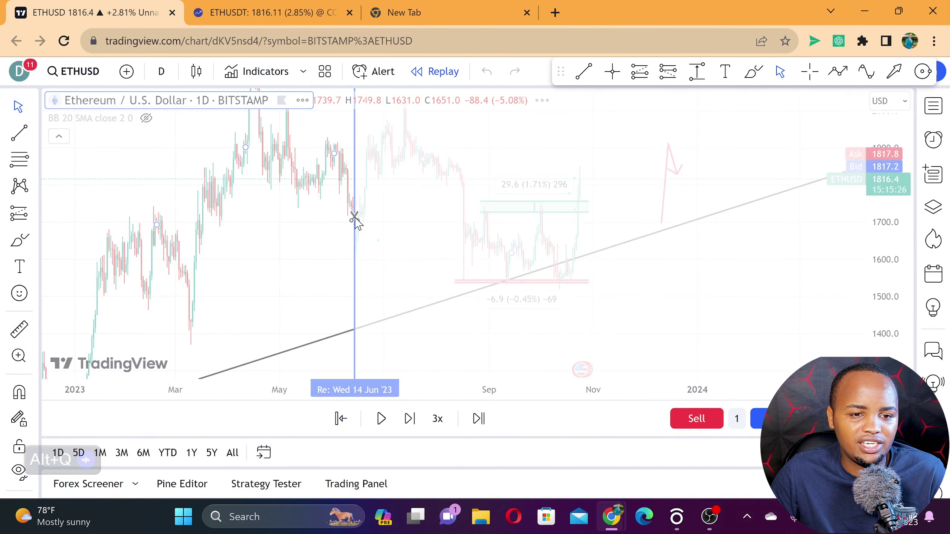
pyautogui.click(354, 217)
pyautogui.moveTo(356, 221); pyautogui.dragTo(509, 241)
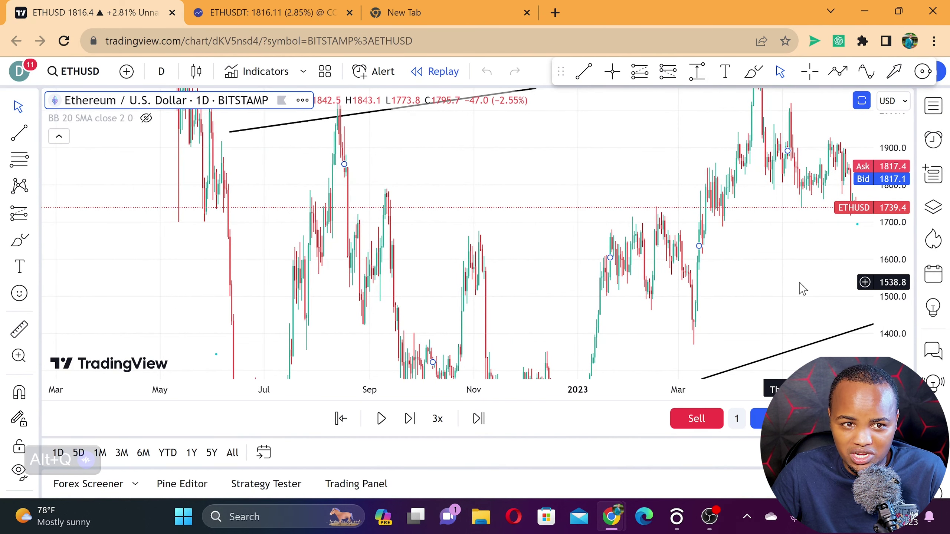
pyautogui.click(360, 14)
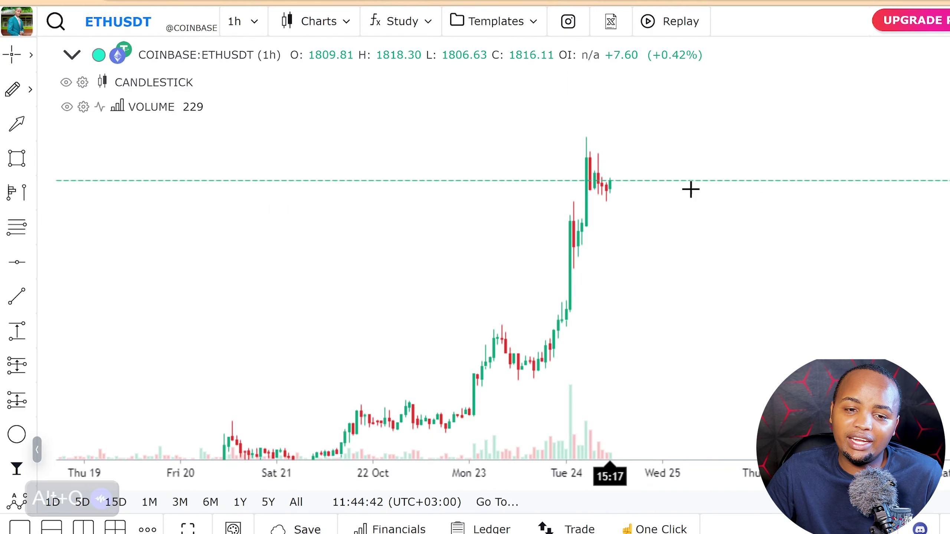
# Pan the ETHUSDT chart to the 18th and keep it on the 1-hour interval
pyautogui.moveTo(636, 276); pyautogui.dragTo(783, 200)
pyautogui.scroll(-5, 783, 200)
pyautogui.click(254, 23)
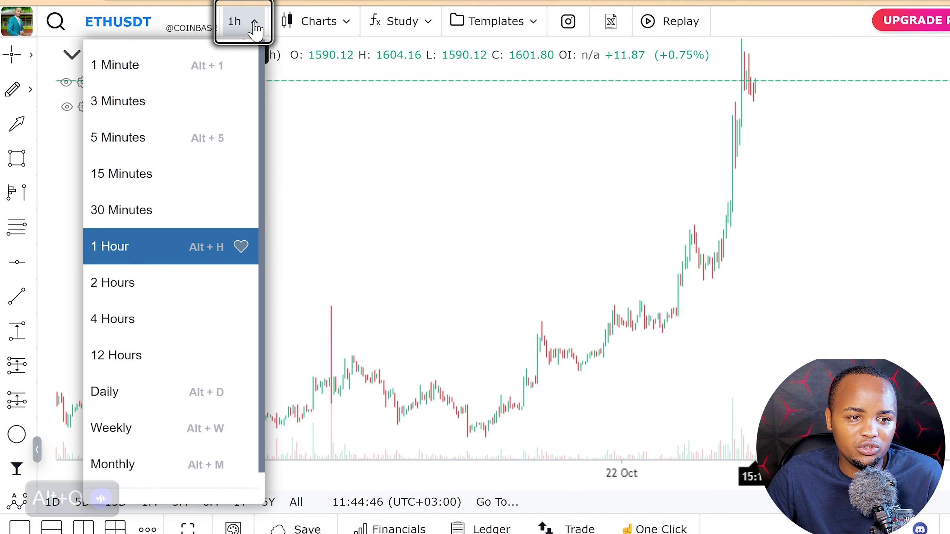
pyautogui.click(132, 247)
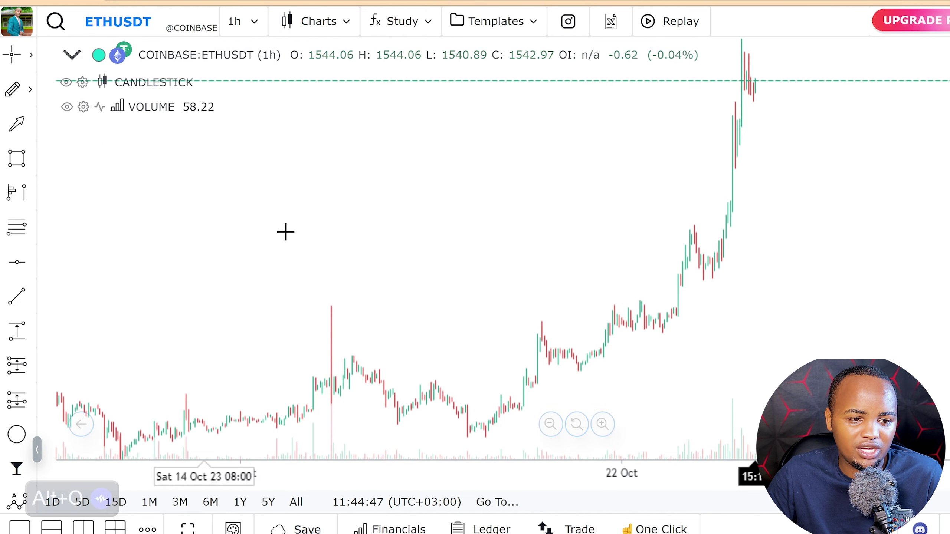
# Start a bar replay from the Fri 06 Oct 18:00 candle and play it
pyautogui.click(668, 33)
pyautogui.scroll(-4, 546, 308)
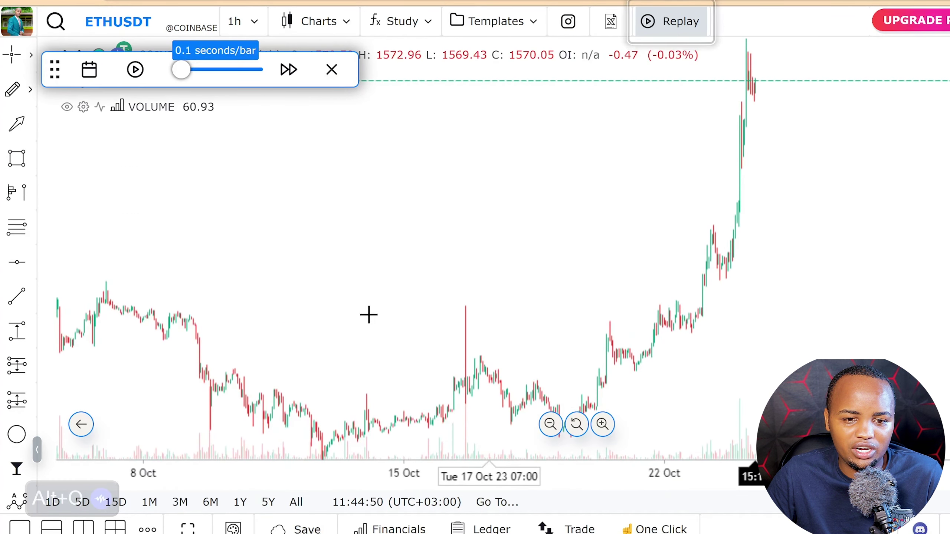
pyautogui.scroll(-2, 329, 313)
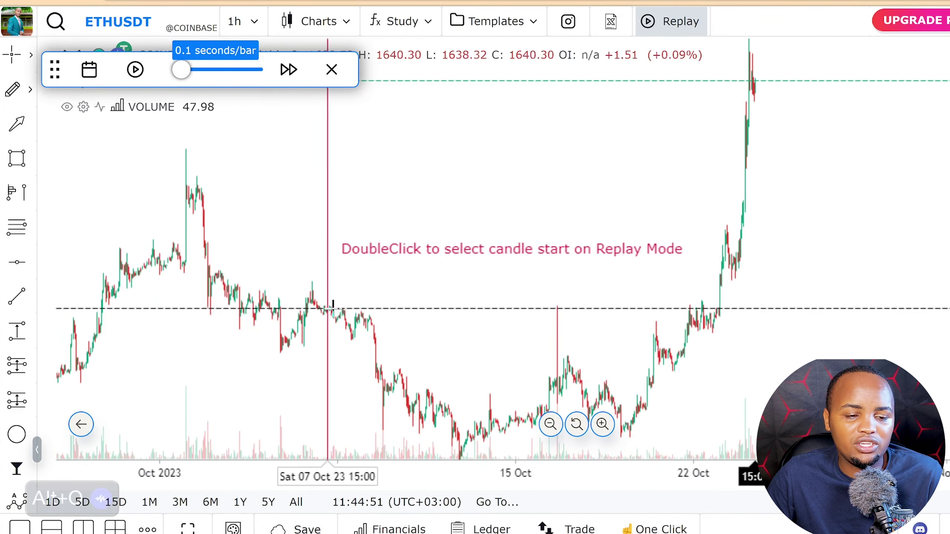
pyautogui.doubleClick(305, 319)
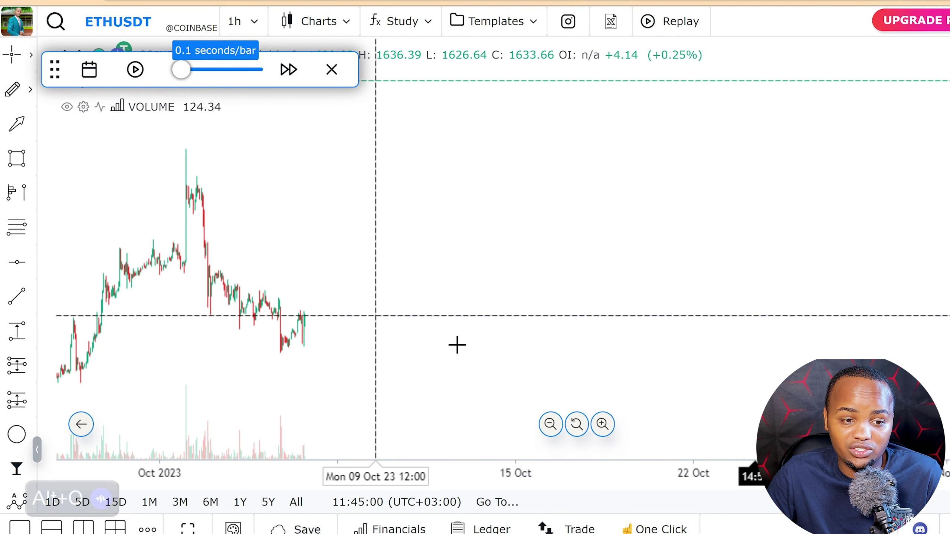
pyautogui.scroll(-3, 456, 344)
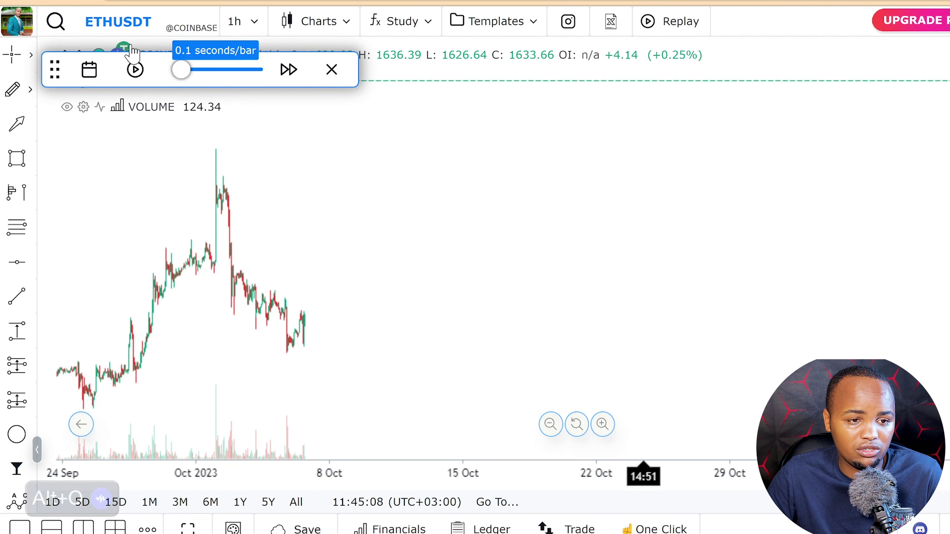
pyautogui.click(136, 70)
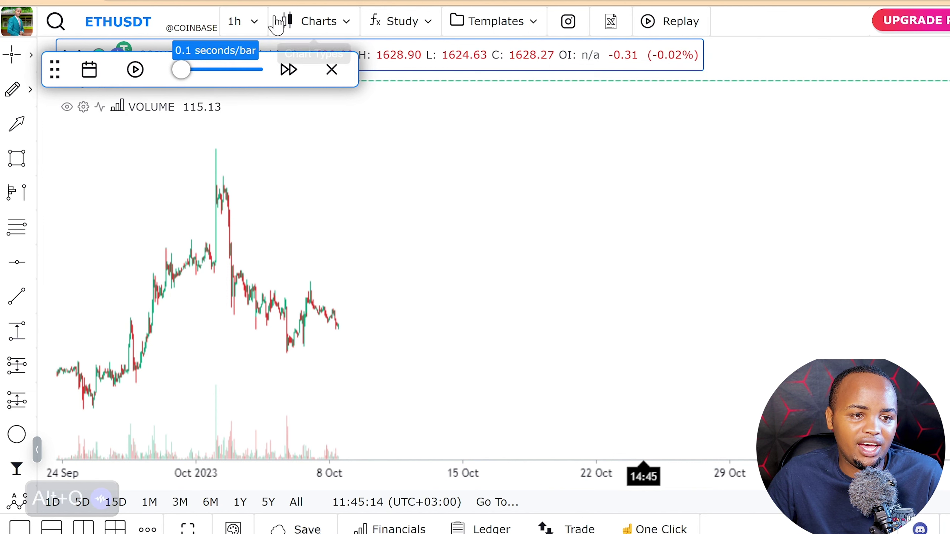
# Switch to 1-minute candles, start a replay from the 08:05 candle, and move the replay controls off the candles
pyautogui.click(254, 21)
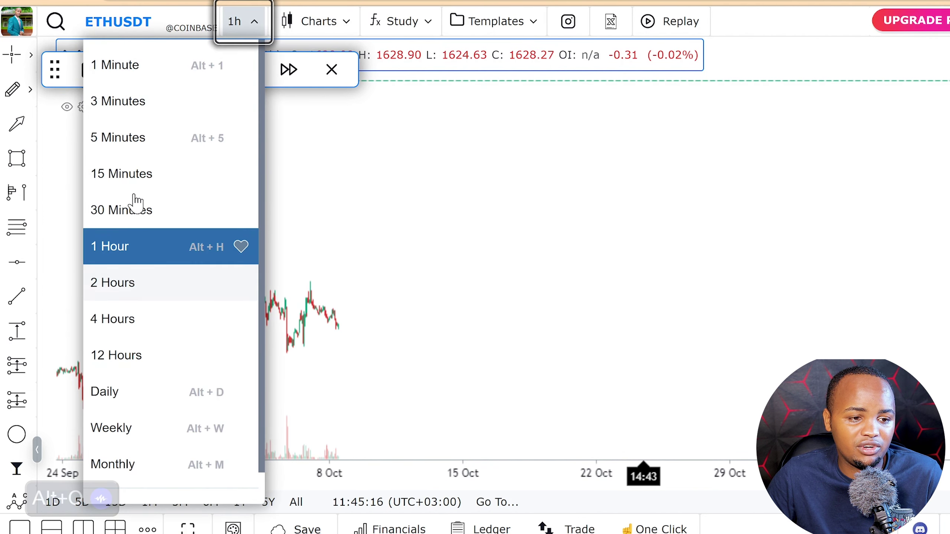
pyautogui.click(125, 79)
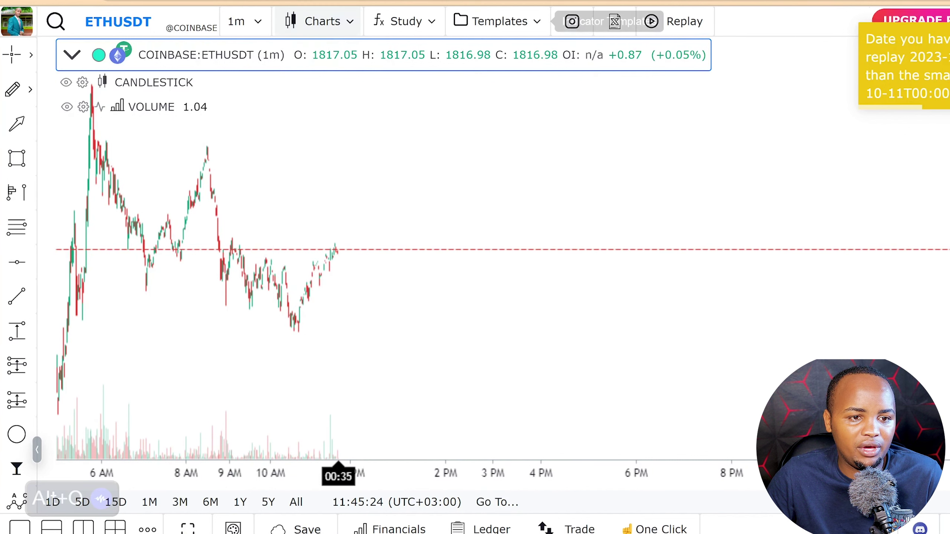
pyautogui.click(667, 34)
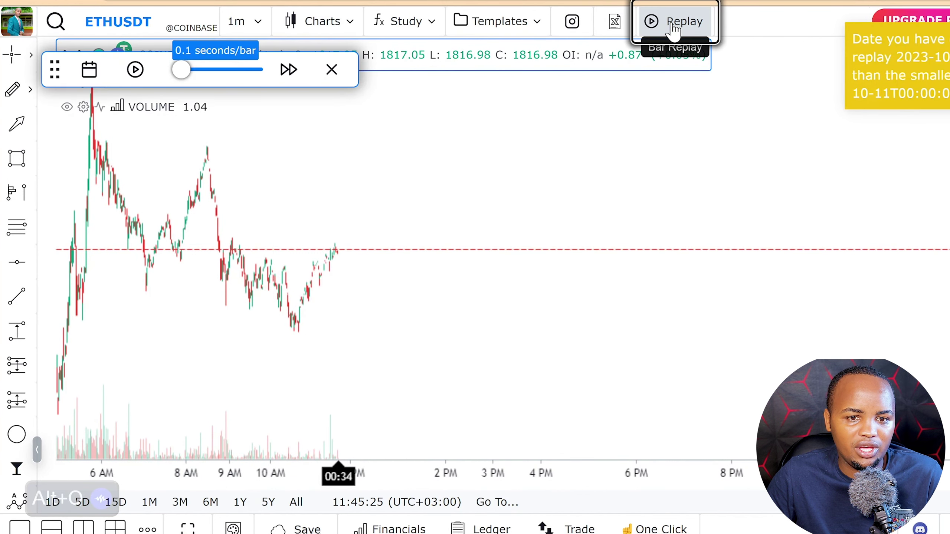
pyautogui.doubleClick(190, 235)
pyautogui.moveTo(225, 165); pyautogui.dragTo(470, 180)
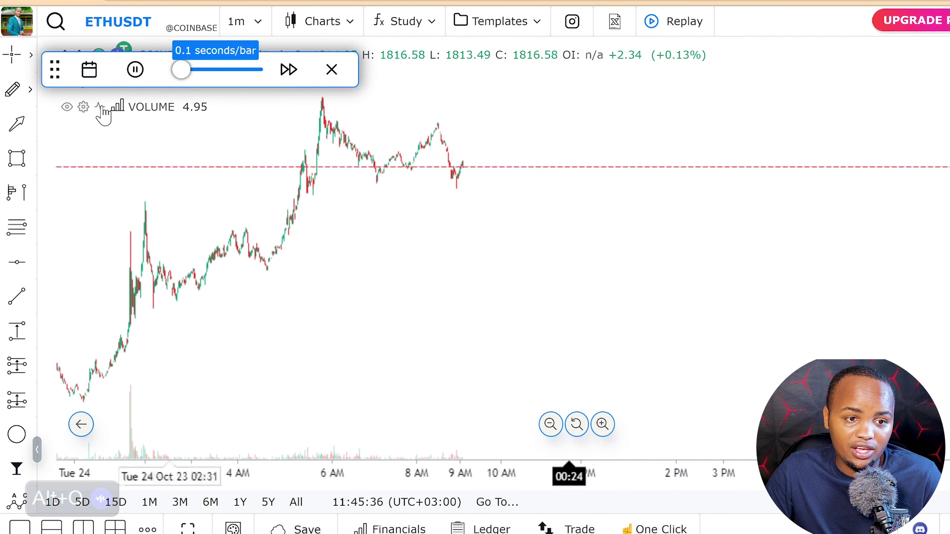
pyautogui.moveTo(67, 66); pyautogui.dragTo(687, 33)
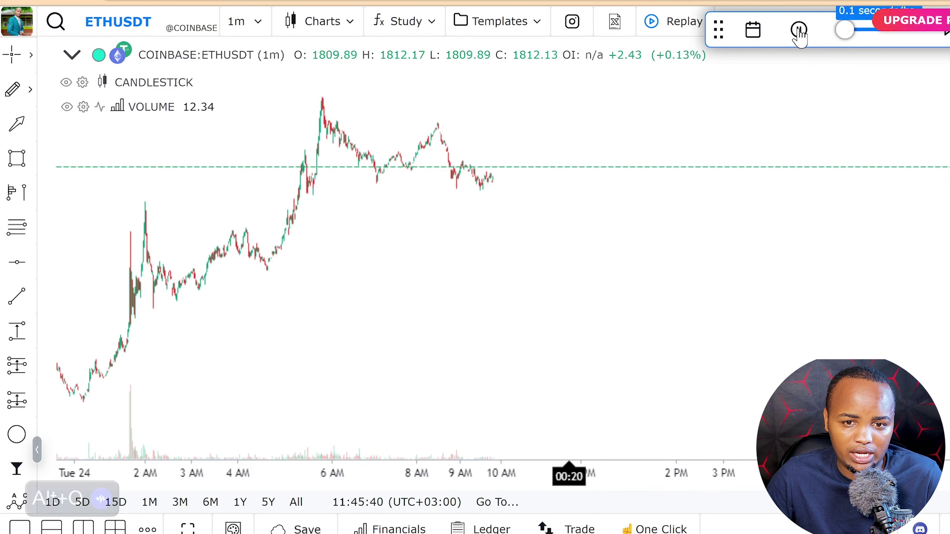
# Pause the replay and return the chart to 1-hour candles
pyautogui.click(798, 31)
pyautogui.scroll(-3, 486, 263)
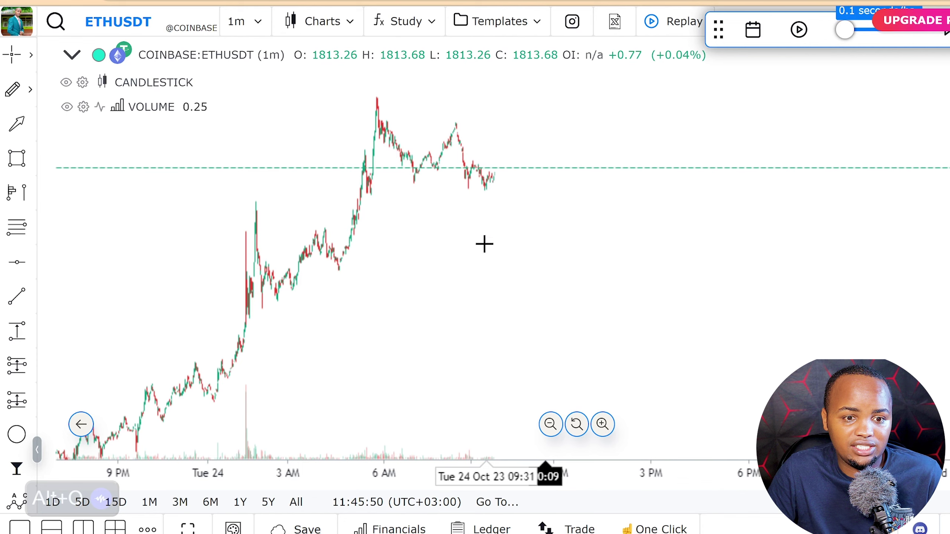
pyautogui.scroll(-1, 492, 233)
pyautogui.scroll(3, 493, 234)
pyautogui.moveTo(494, 240); pyautogui.dragTo(708, 231)
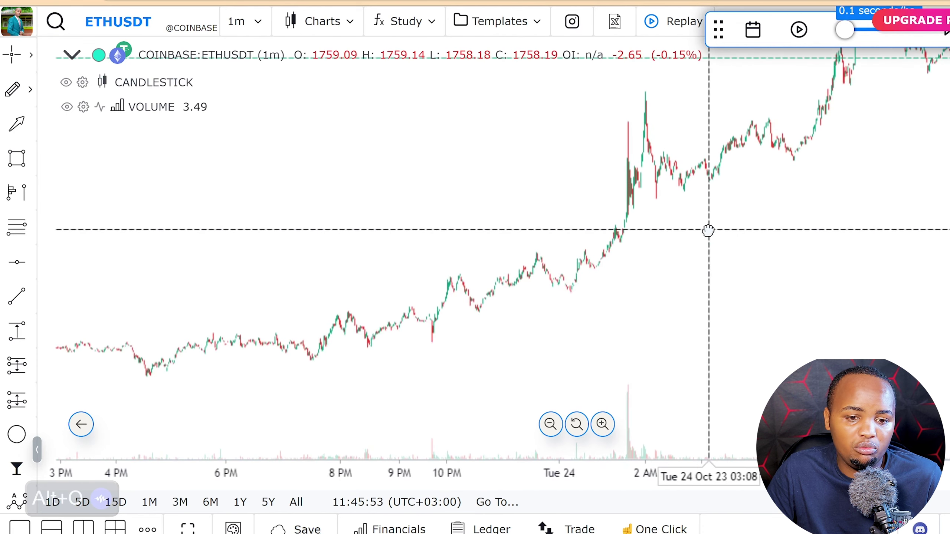
pyautogui.click(247, 26)
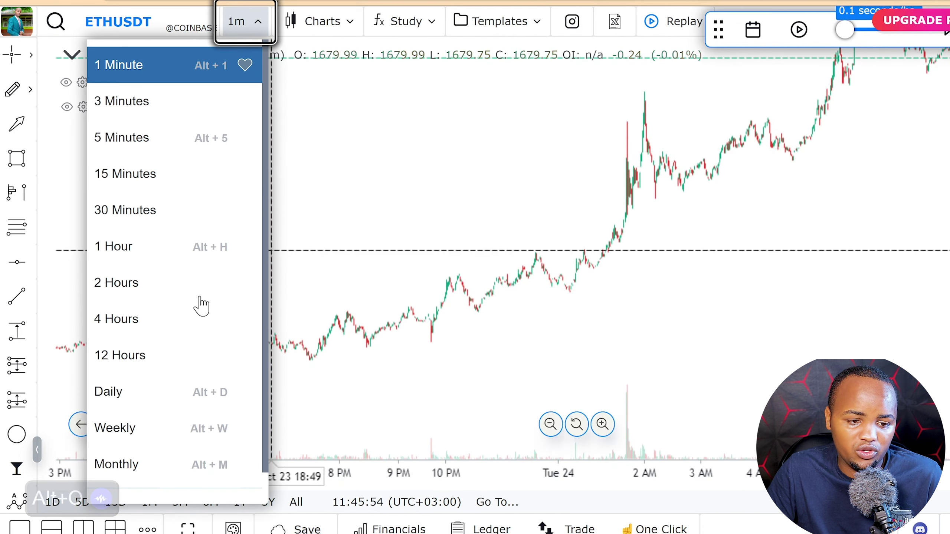
pyautogui.click(114, 257)
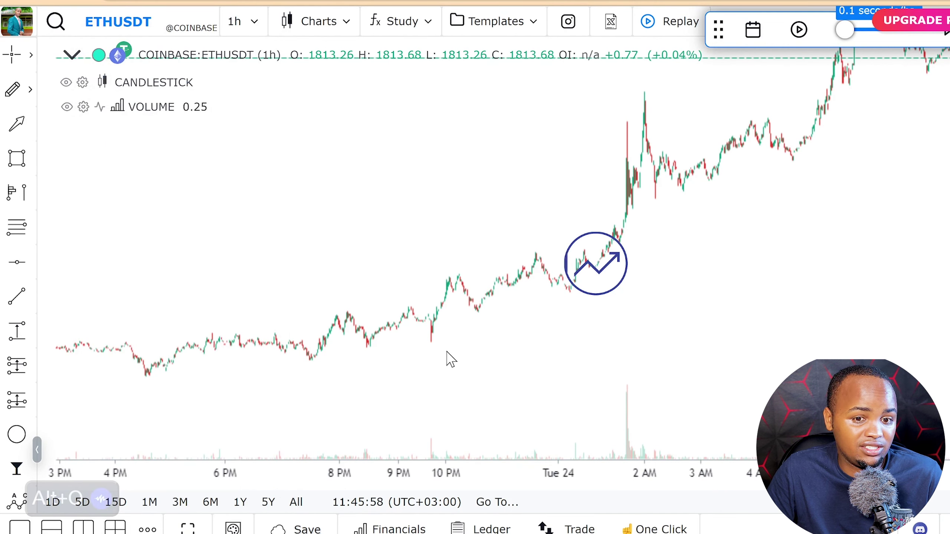
# Zoom out and pan the hourly ETHUSDT chart back to January–March 2023
pyautogui.scroll(-10, 498, 346)
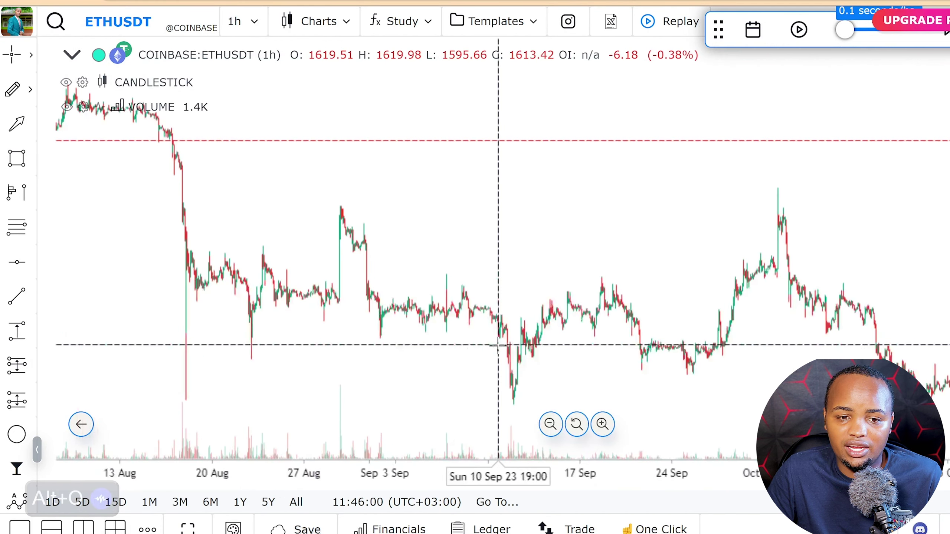
pyautogui.moveTo(229, 227); pyautogui.dragTo(729, 255)
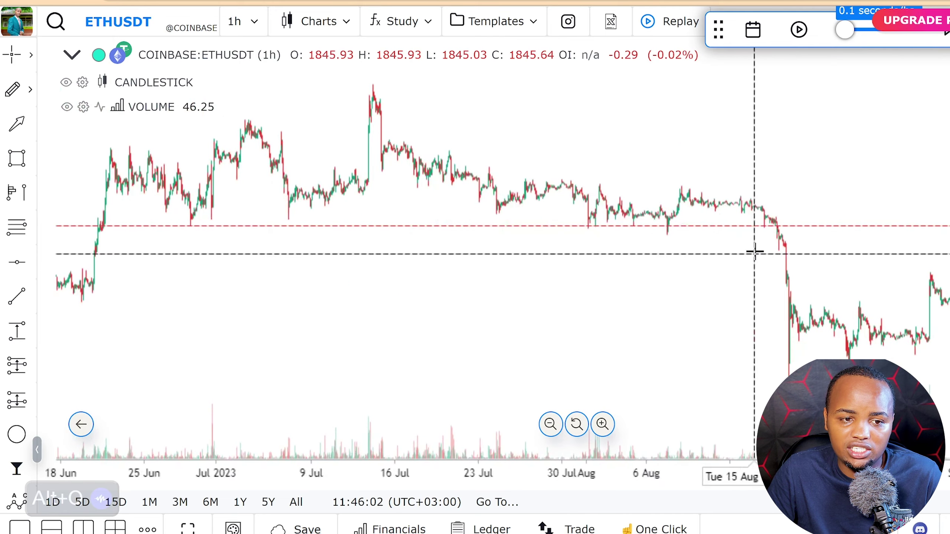
pyautogui.moveTo(344, 255); pyautogui.dragTo(763, 268)
pyautogui.moveTo(384, 309); pyautogui.dragTo(738, 271)
pyautogui.moveTo(411, 273); pyautogui.dragTo(621, 272)
pyautogui.moveTo(456, 276); pyautogui.dragTo(655, 276)
pyautogui.moveTo(406, 273); pyautogui.dragTo(711, 277)
pyautogui.moveTo(303, 344); pyautogui.dragTo(615, 275)
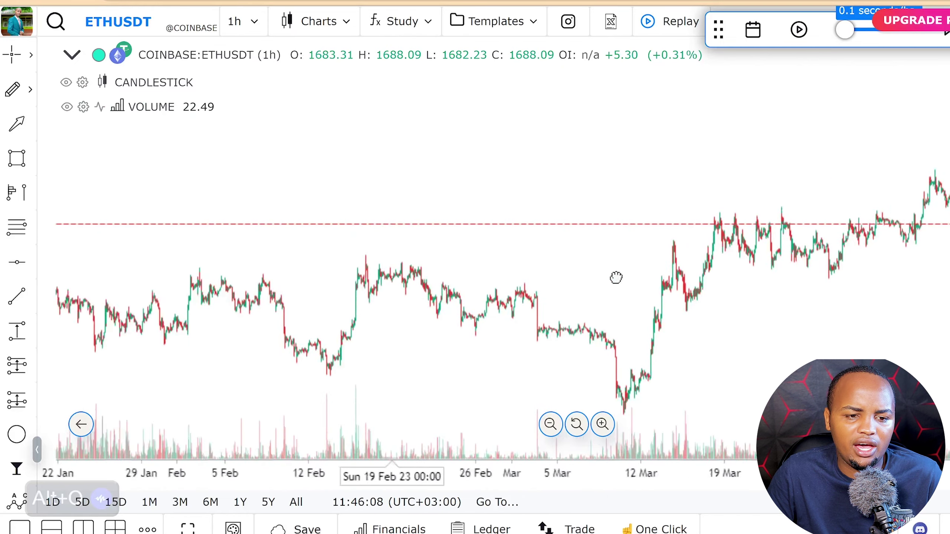
pyautogui.moveTo(452, 243); pyautogui.dragTo(621, 242)
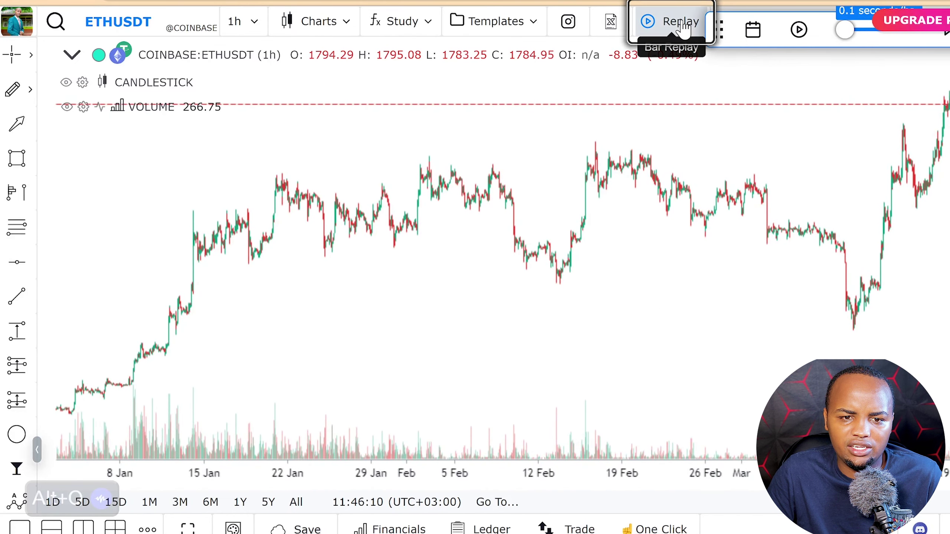
# Start a new replay from the late-January 2023 candle and zoom onto 15–29 Jan
pyautogui.click(669, 22)
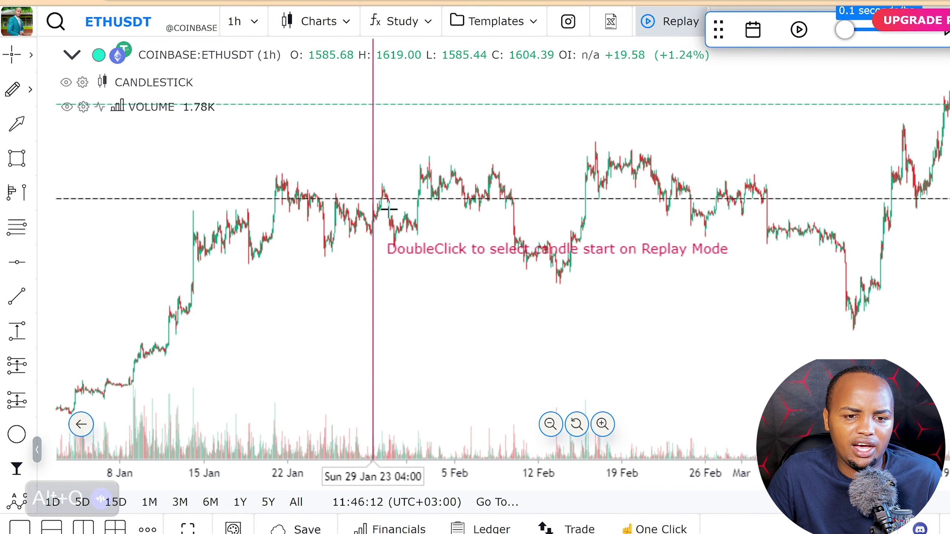
pyautogui.doubleClick(411, 229)
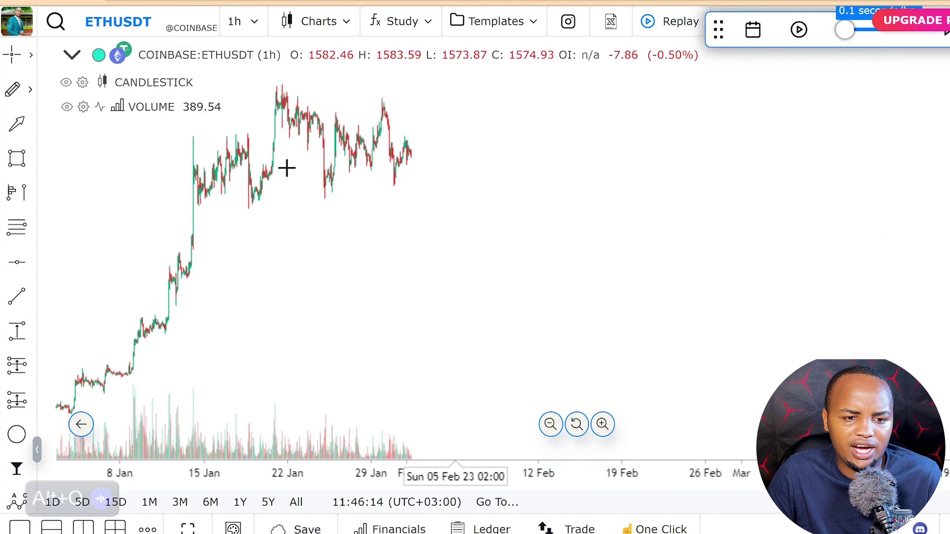
pyautogui.moveTo(343, 192); pyautogui.dragTo(700, 258)
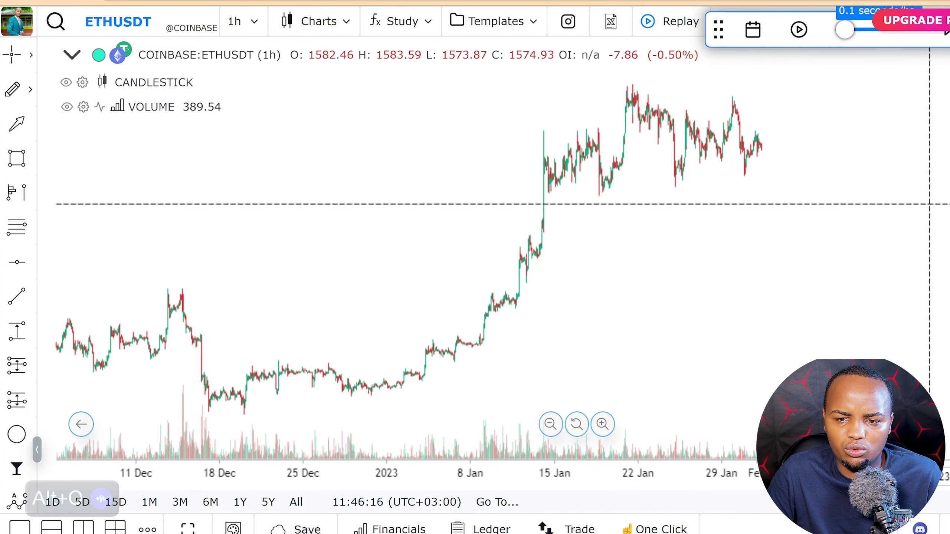
pyautogui.scroll(3, 744, 356)
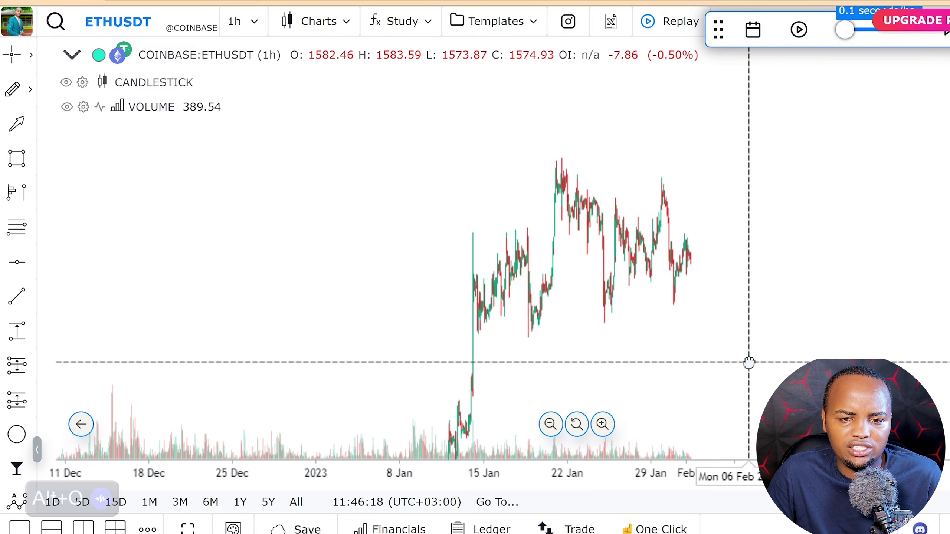
pyautogui.scroll(2, 724, 343)
pyautogui.moveTo(627, 329); pyautogui.dragTo(729, 275)
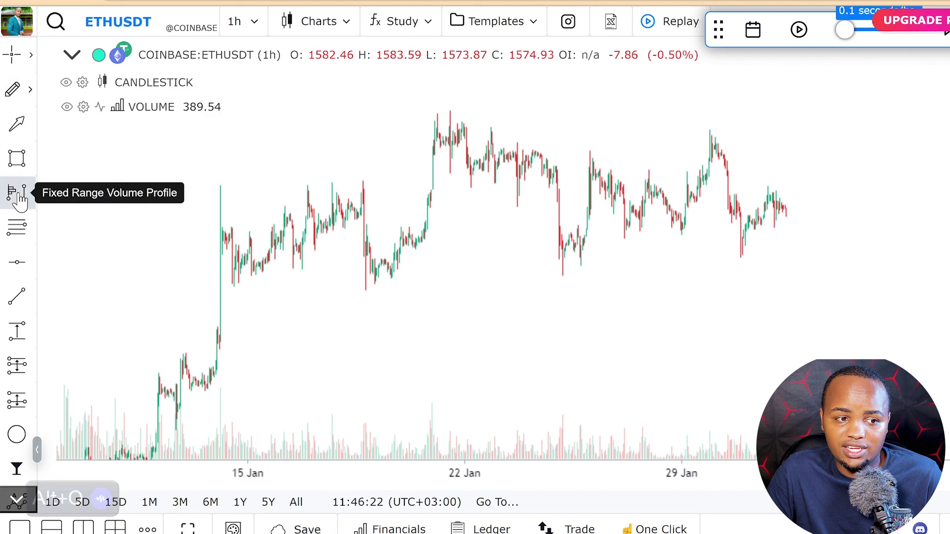
# Draw the upper resistance zone rectangle across the January highs
pyautogui.click(17, 161)
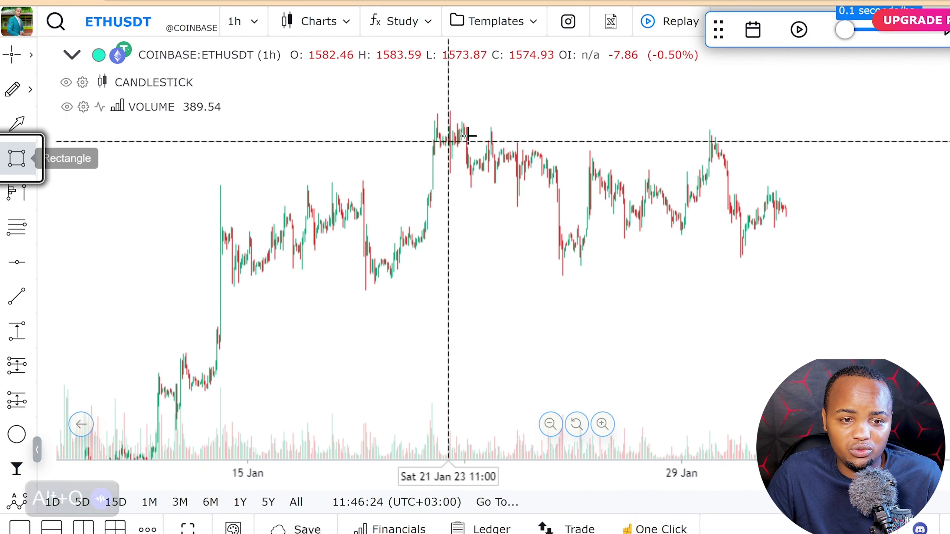
pyautogui.click(410, 111)
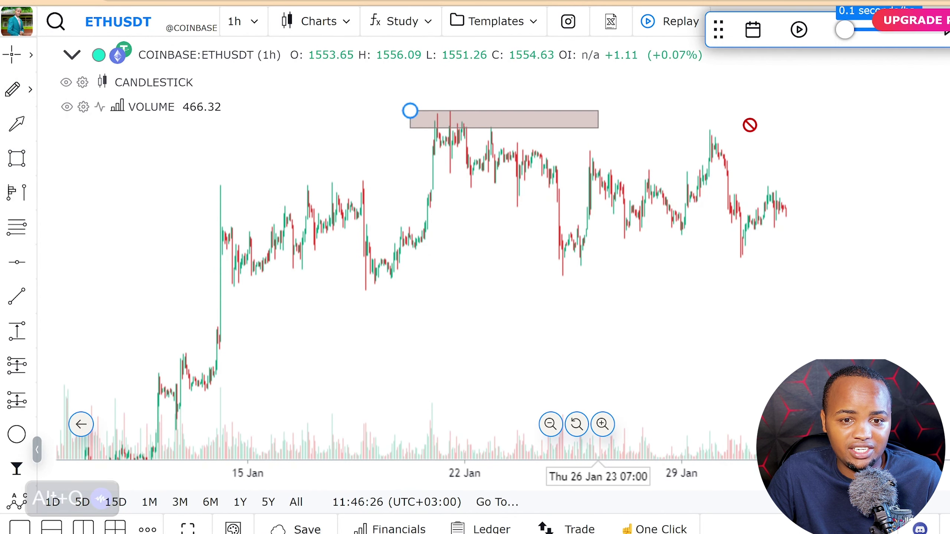
pyautogui.click(798, 133)
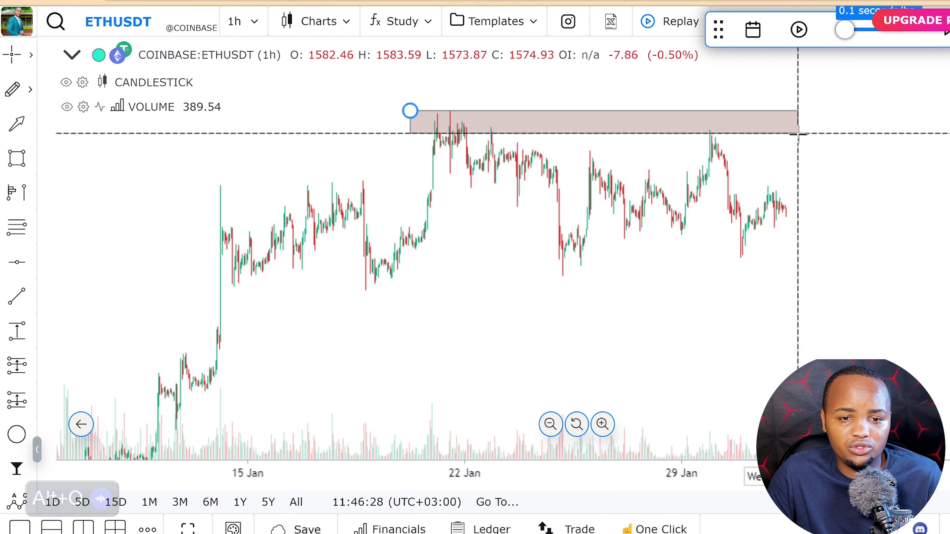
pyautogui.doubleClick(797, 132)
pyautogui.click(849, 259)
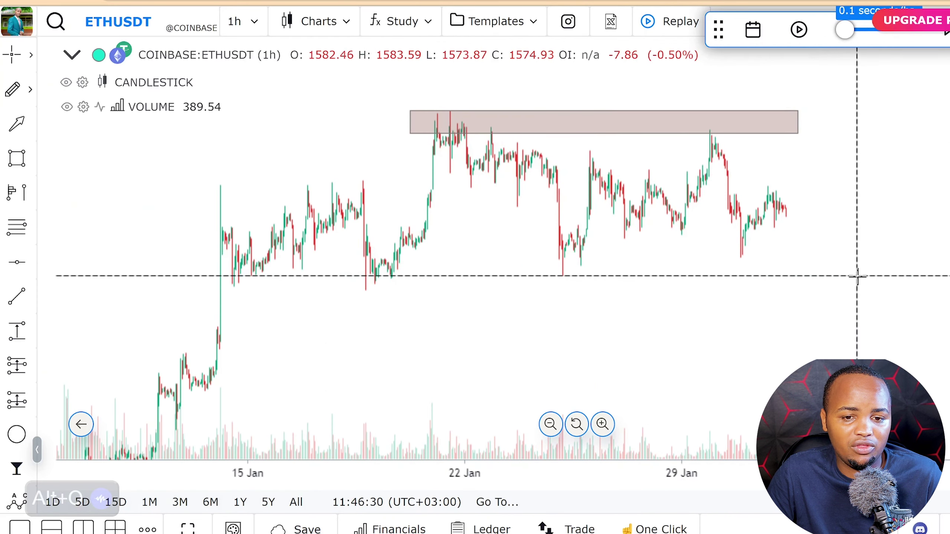
# Draw a support zone near the January lows and extend the resistance zone further right
pyautogui.click(33, 166)
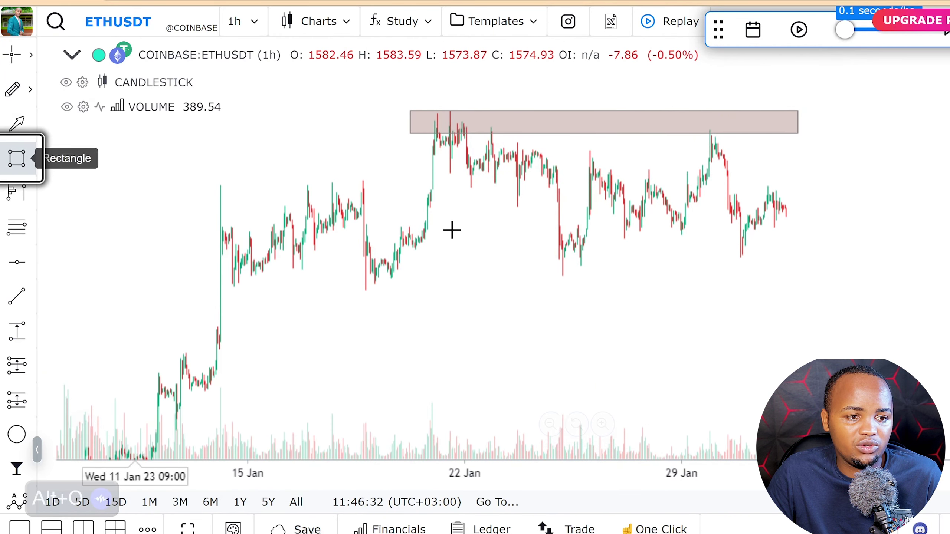
pyautogui.click(385, 265)
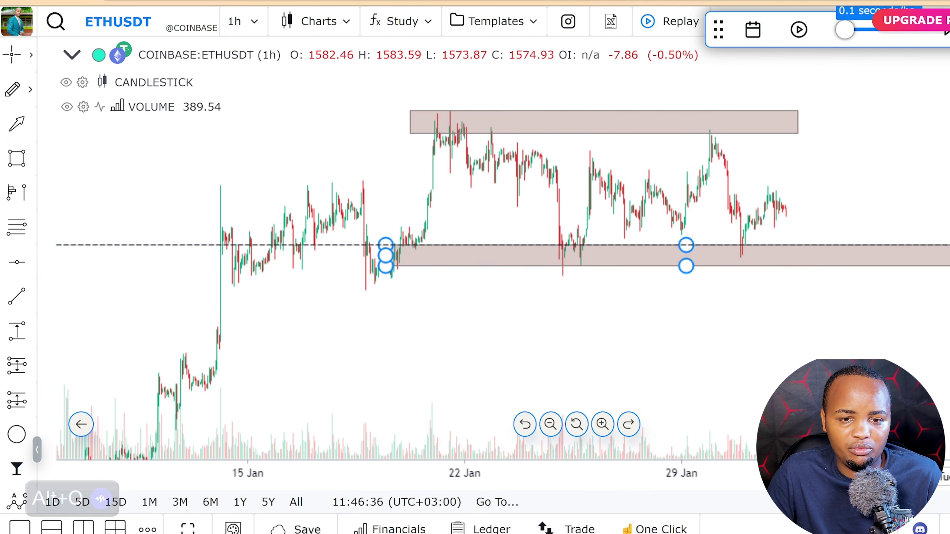
pyautogui.click(797, 113)
pyautogui.moveTo(800, 136); pyautogui.dragTo(949, 134)
pyautogui.click(867, 317)
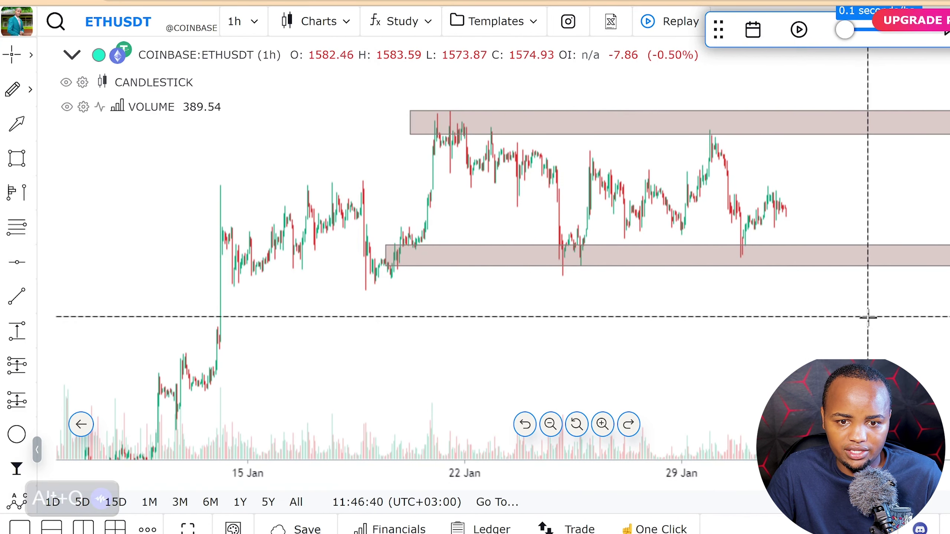
# Draw an upward arrow from the latest candles toward the resistance zone
pyautogui.click(16, 123)
pyautogui.moveTo(787, 215); pyautogui.dragTo(838, 122)
pyautogui.click(537, 110)
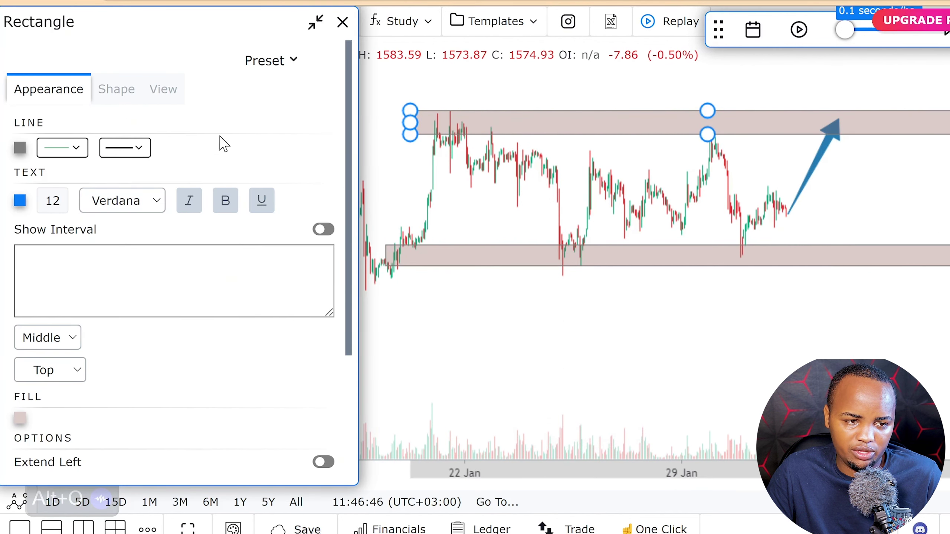
pyautogui.click(387, 85)
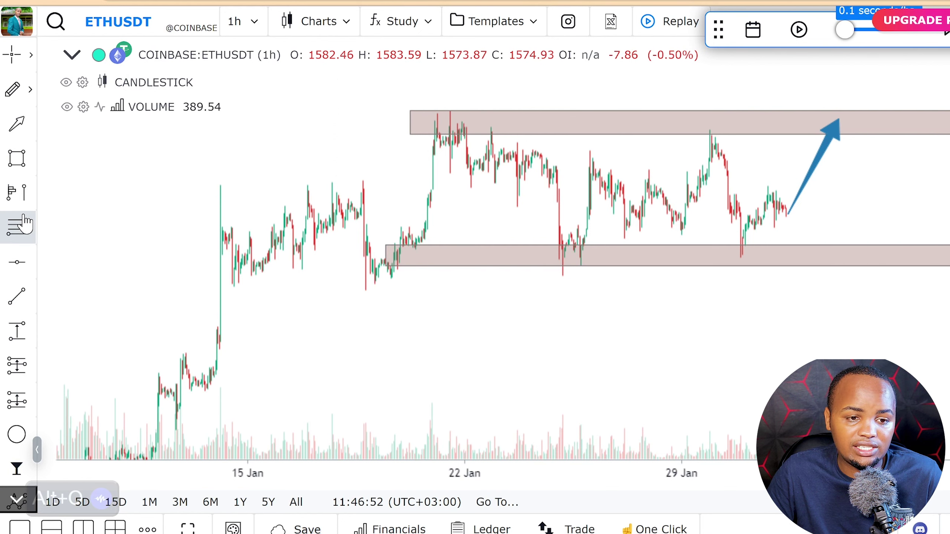
# Place a long position at the latest candle, stop 54.18 below support, target 92.12 at resistance
pyautogui.click(16, 399)
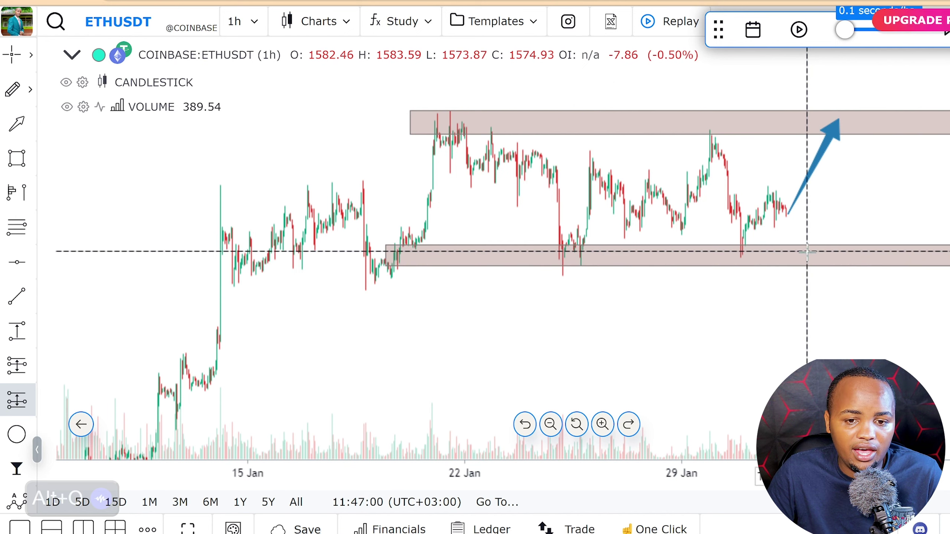
pyautogui.click(790, 209)
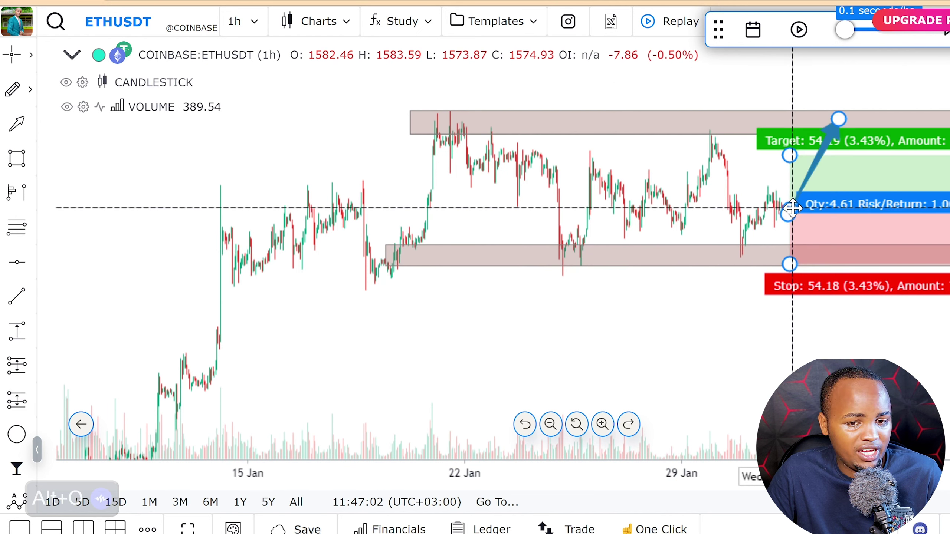
pyautogui.moveTo(795, 161); pyautogui.dragTo(796, 117)
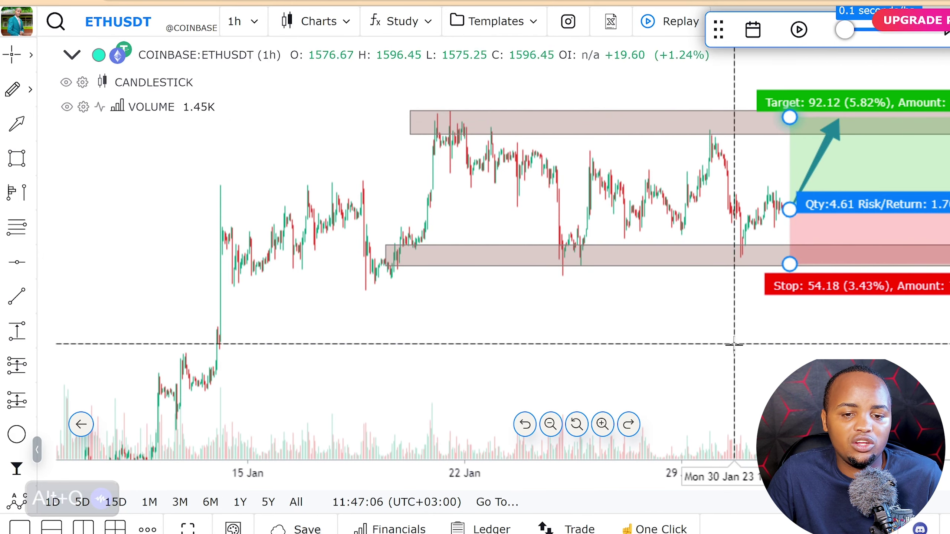
pyautogui.scroll(3, 733, 344)
pyautogui.scroll(-5, 734, 344)
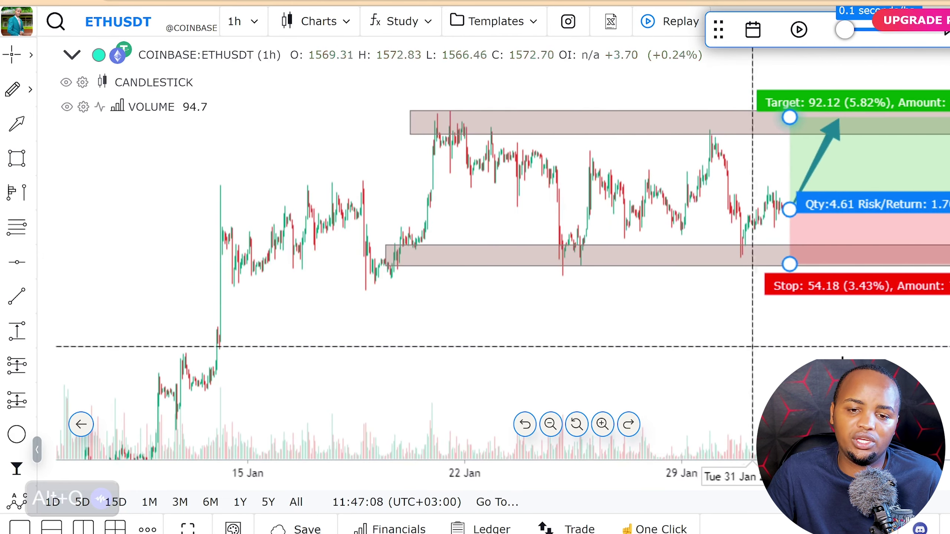
pyautogui.moveTo(751, 350); pyautogui.dragTo(700, 349)
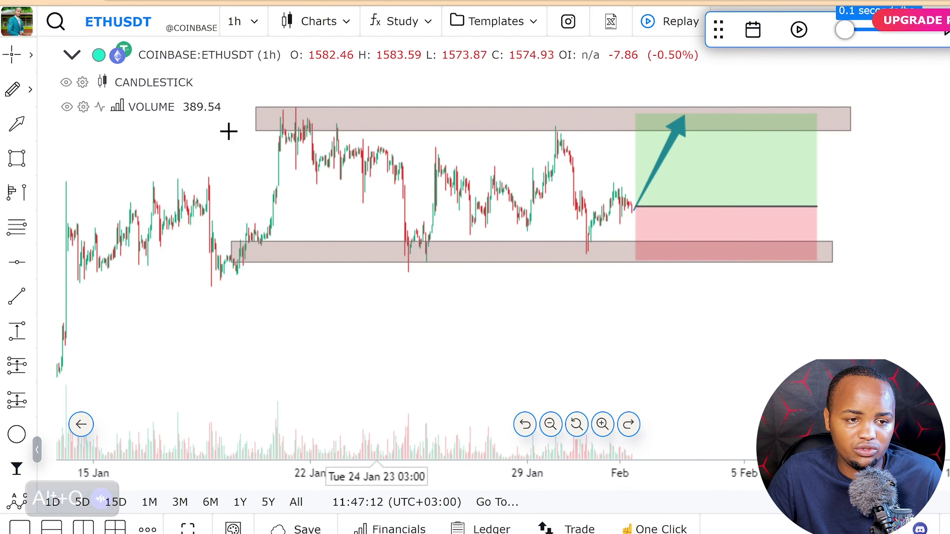
# Replay forward until price hits the 92.12 target, pause, and inspect the long position
pyautogui.click(802, 33)
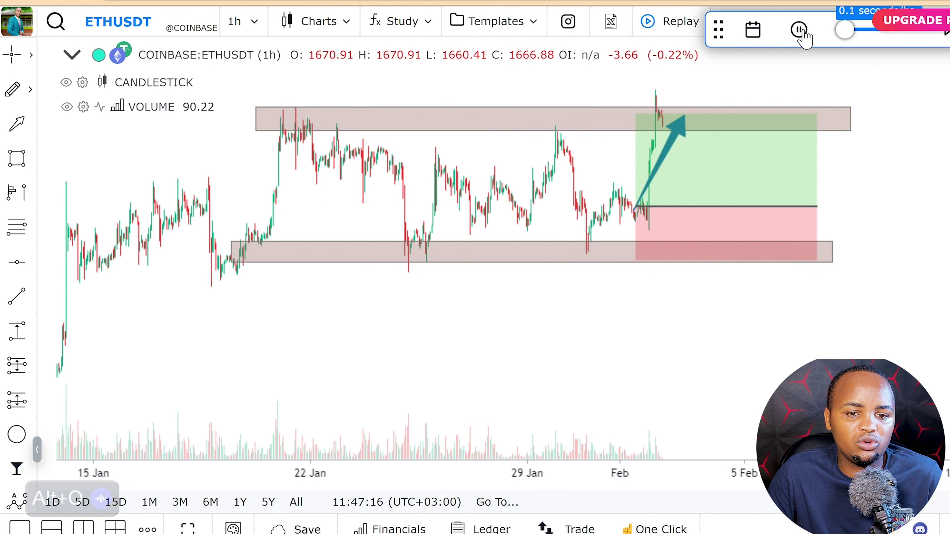
pyautogui.click(801, 31)
pyautogui.scroll(-3, 855, 324)
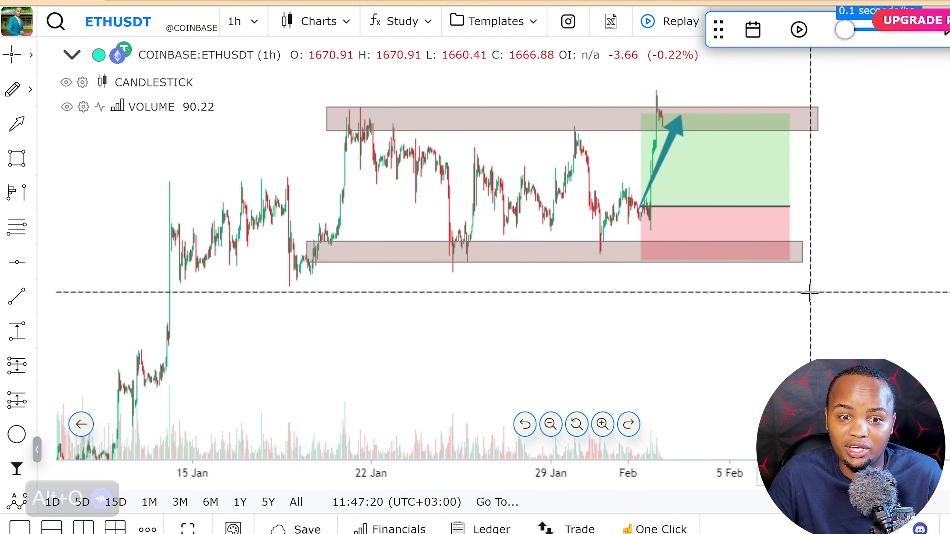
pyautogui.hscroll(3, 717, 318)
pyautogui.scroll(3, 692, 262)
pyautogui.click(670, 215)
pyautogui.click(848, 313)
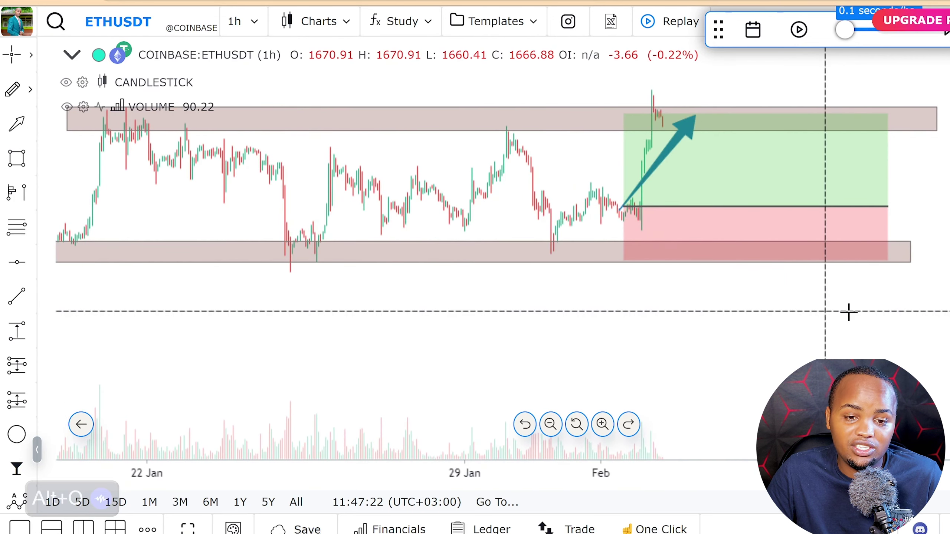
pyautogui.scroll(-4, 848, 322)
pyautogui.click(667, 227)
pyautogui.click(827, 316)
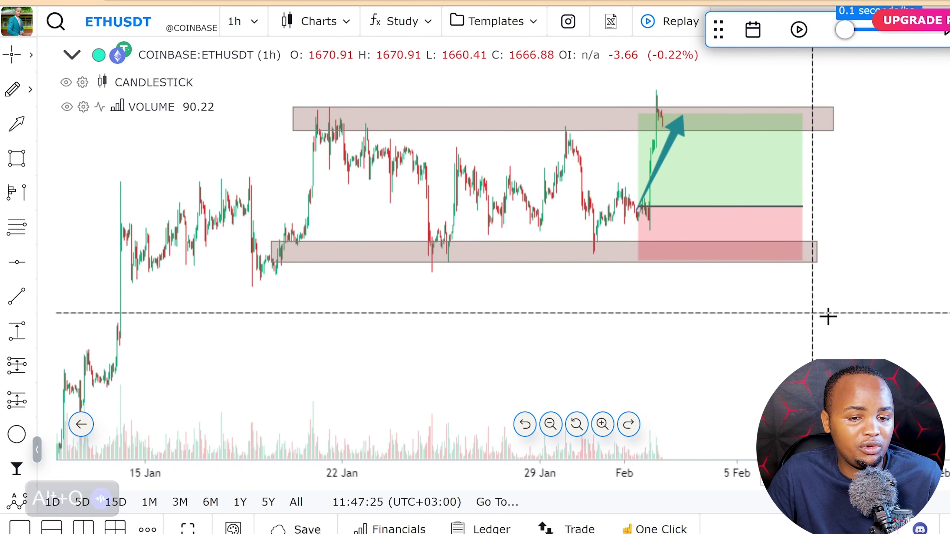
pyautogui.click(346, 24)
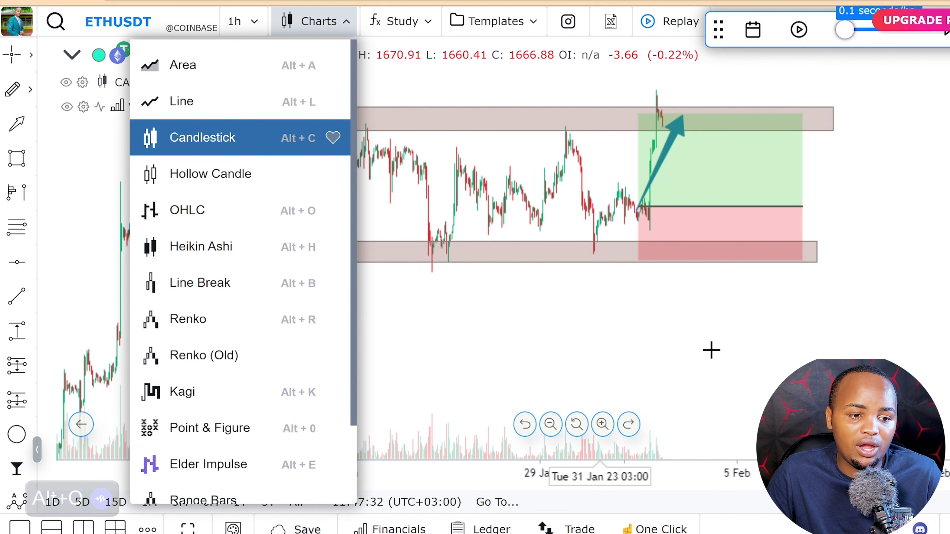
pyautogui.click(738, 337)
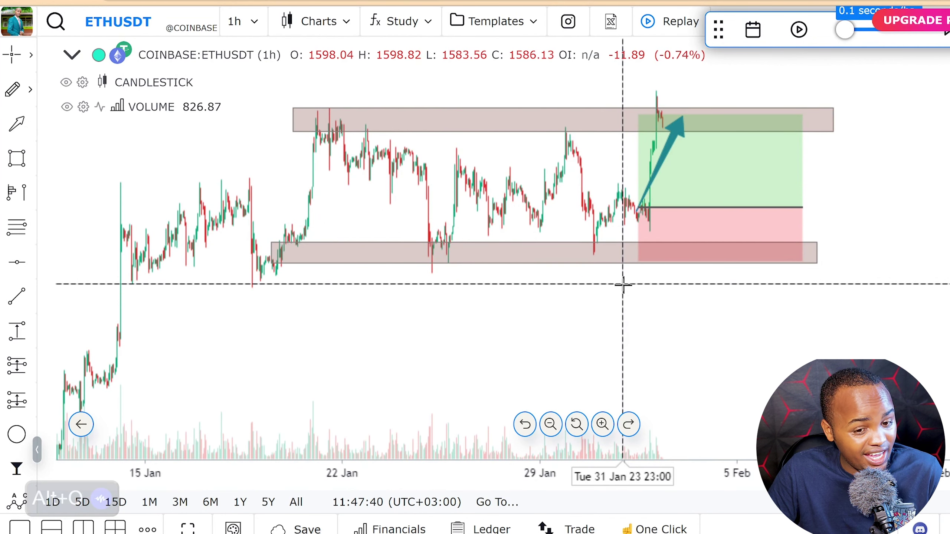
pyautogui.scroll(4, 515, 322)
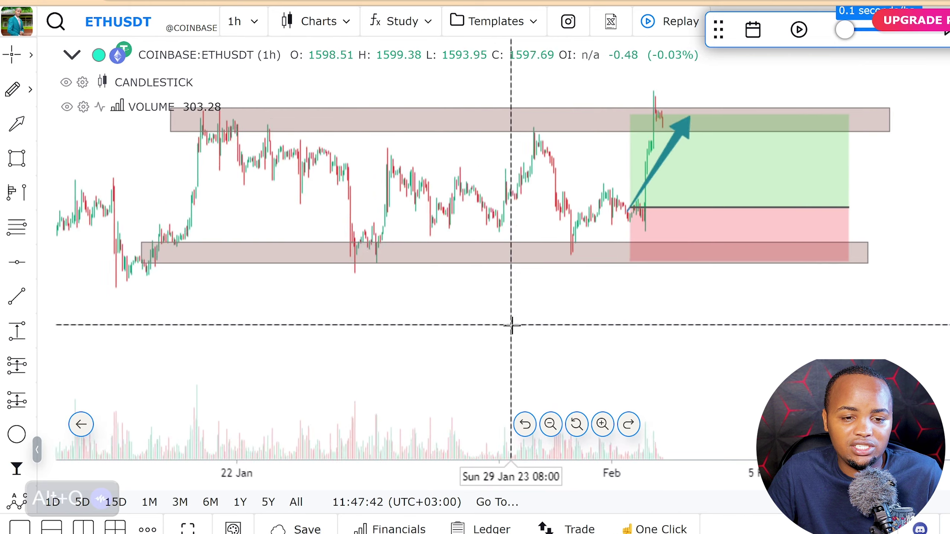
pyautogui.scroll(3, 441, 322)
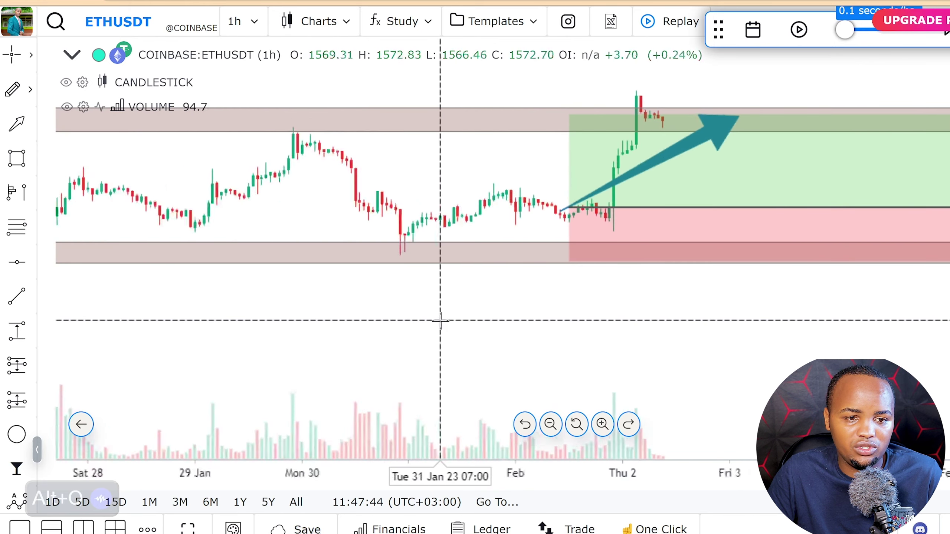
pyautogui.moveTo(251, 314); pyautogui.dragTo(573, 314)
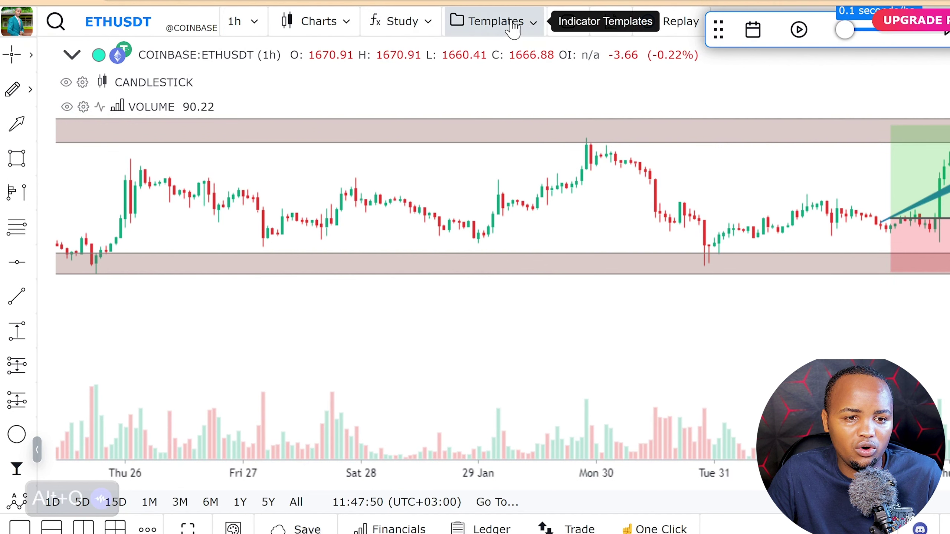
# Add the Doji study from Candle Patterns to the TradingView ETHUSDT chart
pyautogui.click(425, 26)
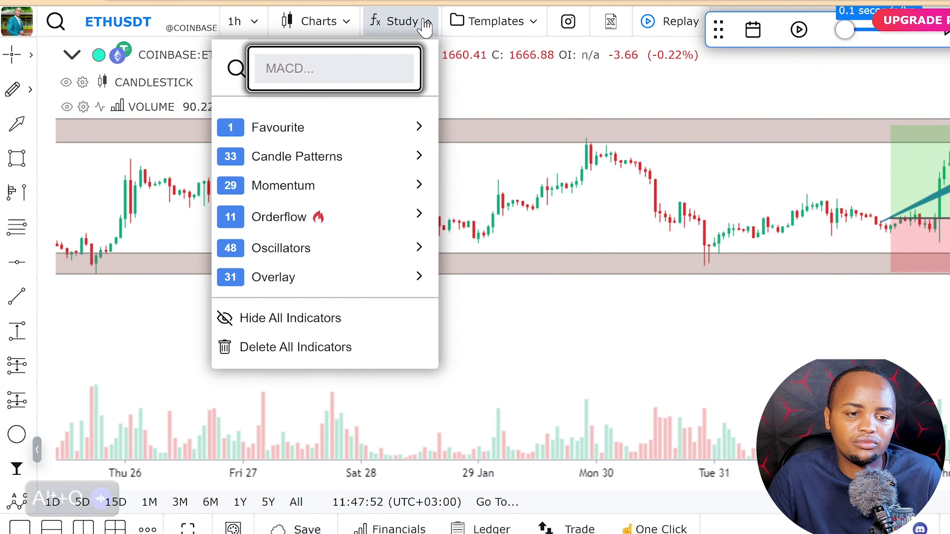
pyautogui.moveTo(399, 140)
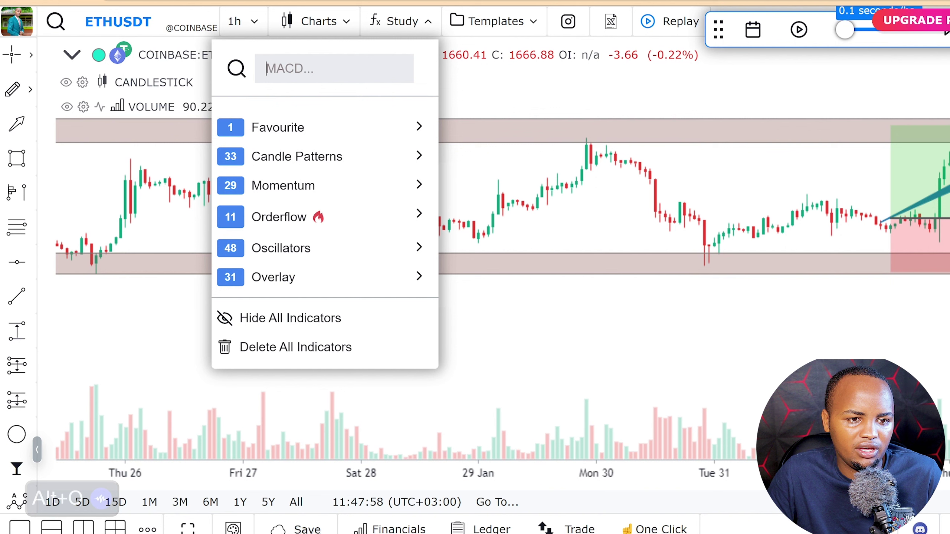
pyautogui.moveTo(371, 127)
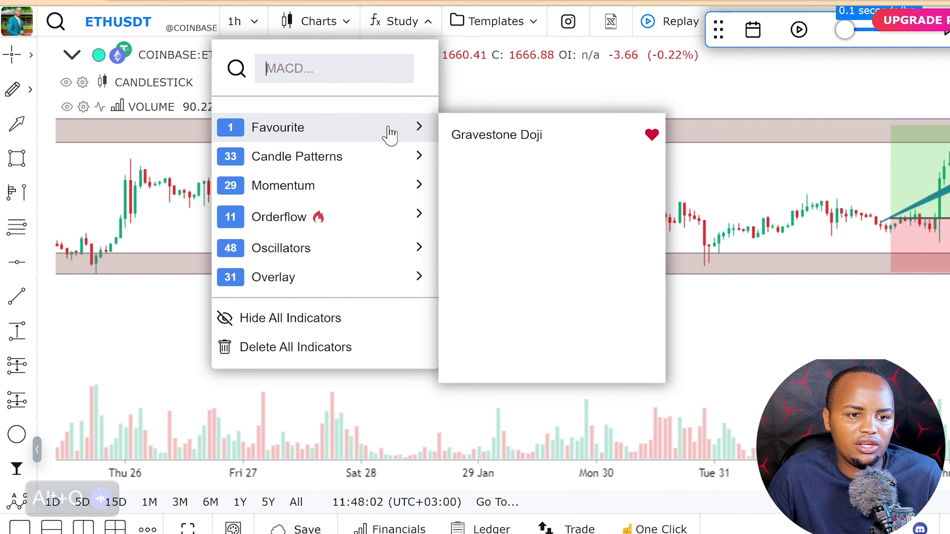
pyautogui.moveTo(415, 164)
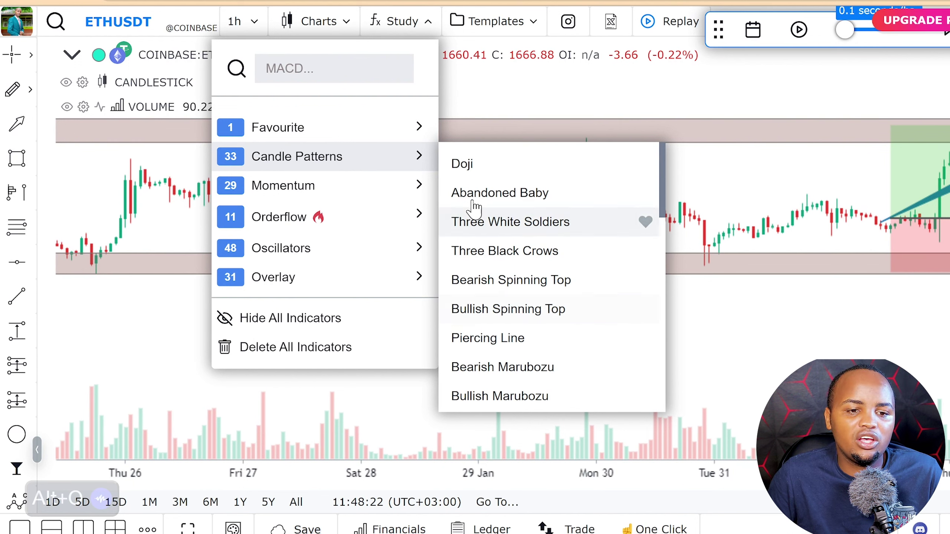
pyautogui.click(463, 165)
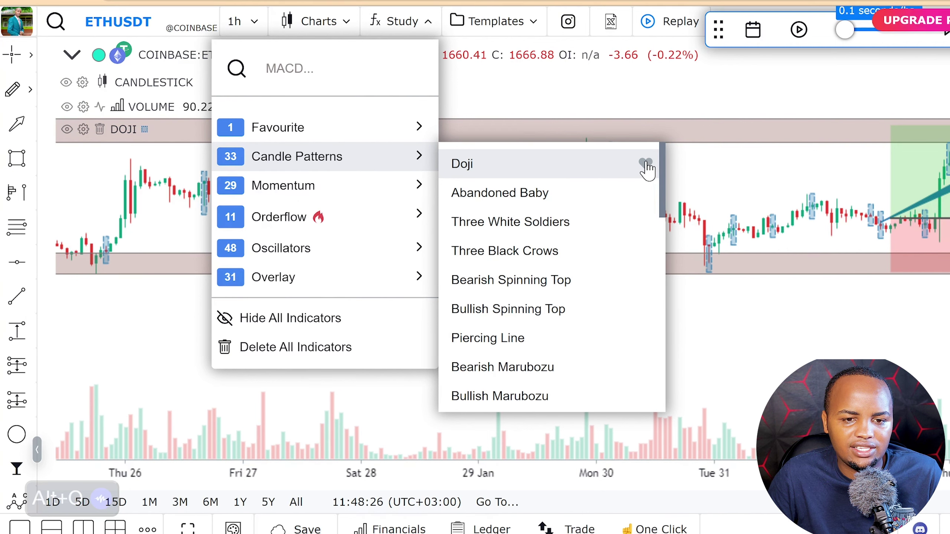
pyautogui.click(515, 104)
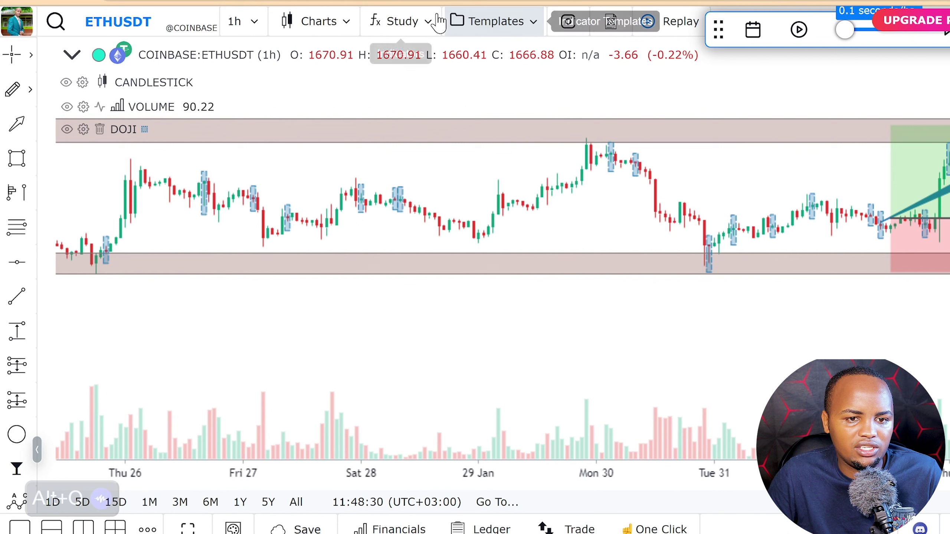
# Add the Gravestone Doji study from Favourites and remove Doji from the favourite studies
pyautogui.click(427, 23)
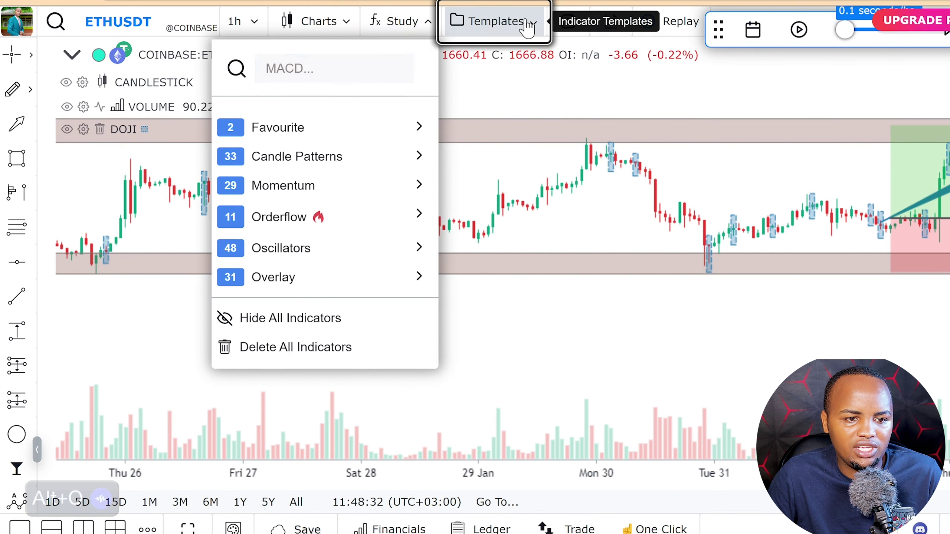
pyautogui.click(463, 26)
pyautogui.click(425, 23)
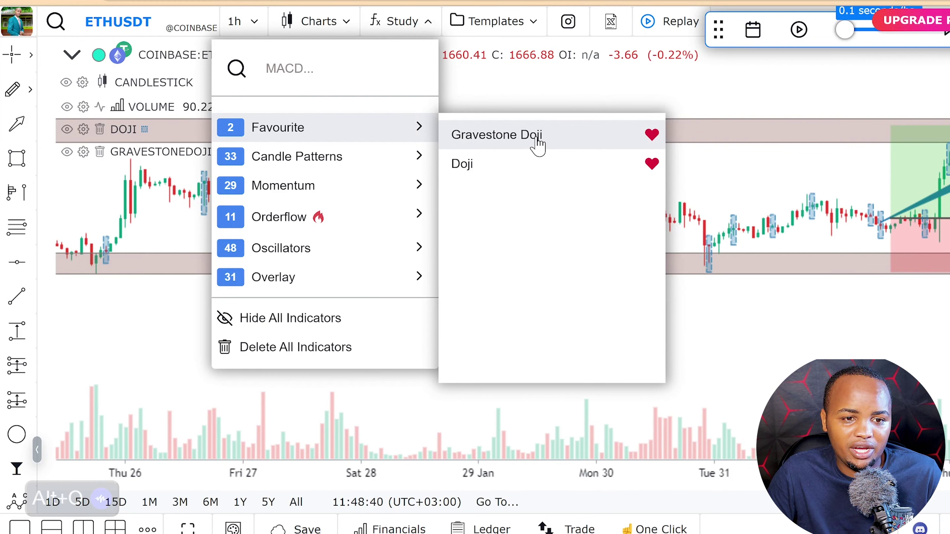
pyautogui.click(652, 165)
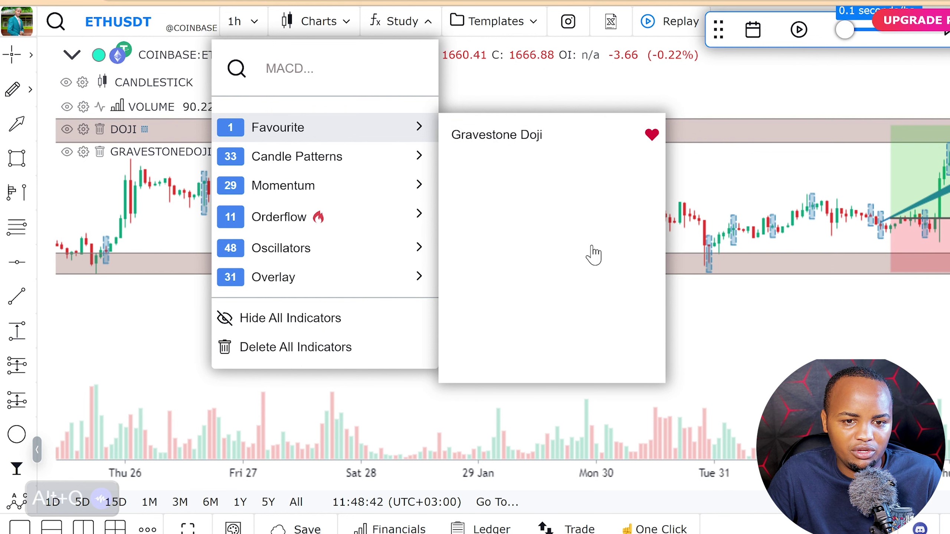
pyautogui.click(566, 286)
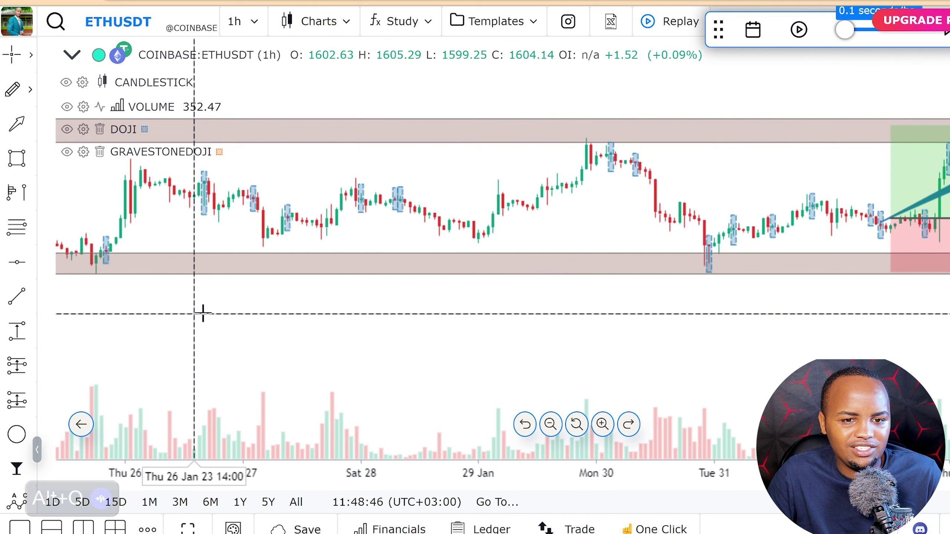
pyautogui.scroll(5, 573, 346)
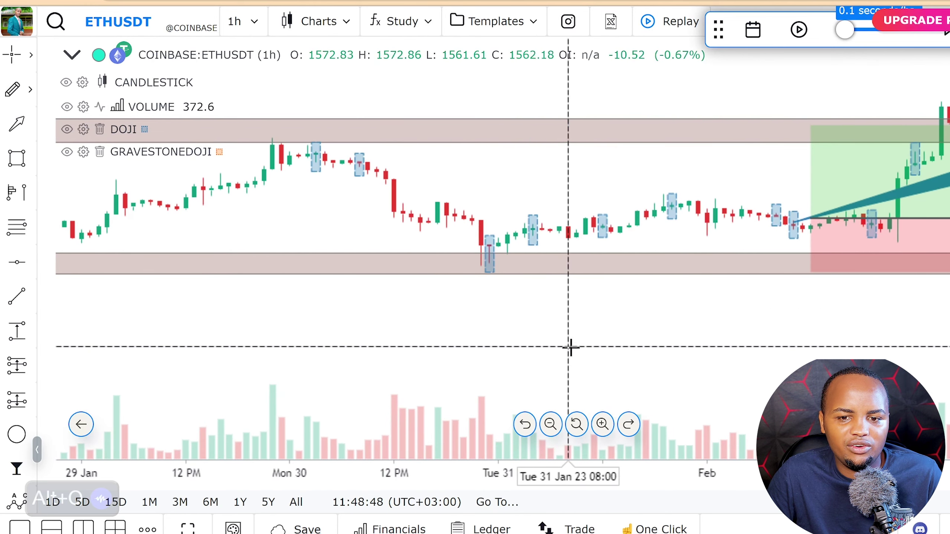
pyautogui.scroll(2, 570, 348)
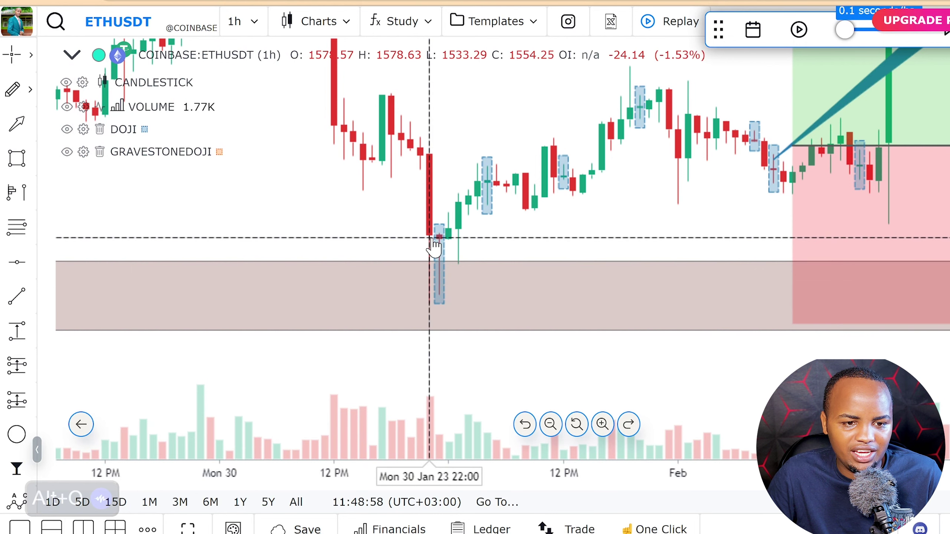
pyautogui.scroll(3, 412, 252)
pyautogui.moveTo(328, 219); pyautogui.dragTo(727, 219)
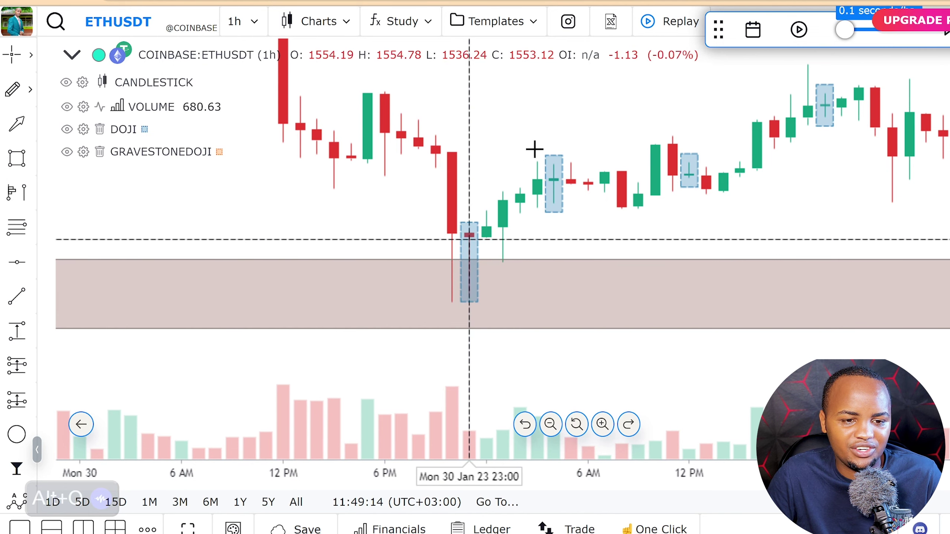
# Pan the ETHUSDT chart back to the Tue 24 through Fri 27 candles
pyautogui.scroll(-3, 554, 217)
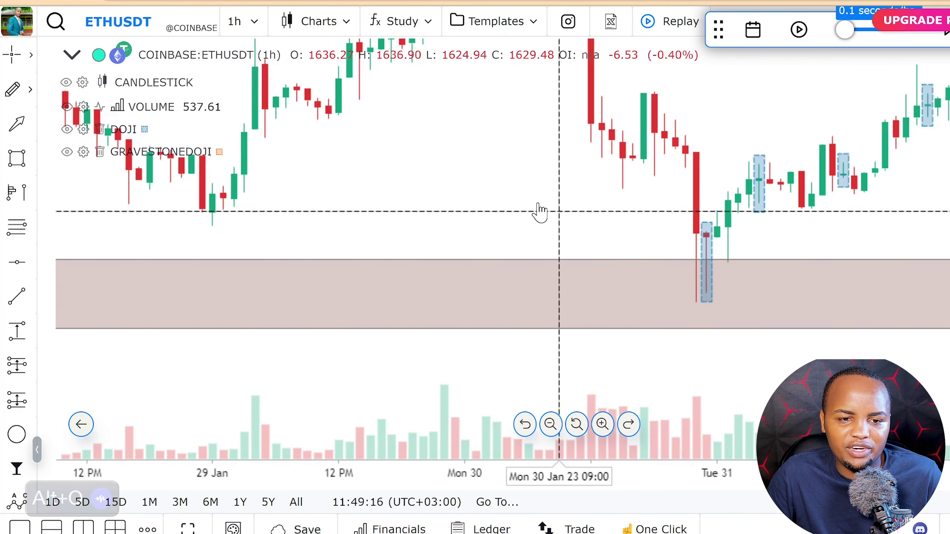
pyautogui.moveTo(527, 189); pyautogui.dragTo(628, 310)
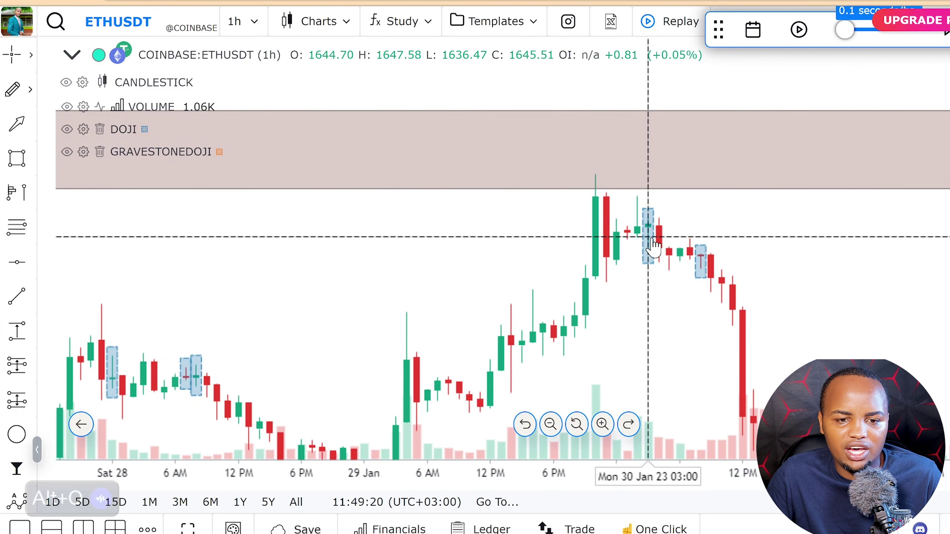
pyautogui.moveTo(622, 340); pyautogui.dragTo(764, 206)
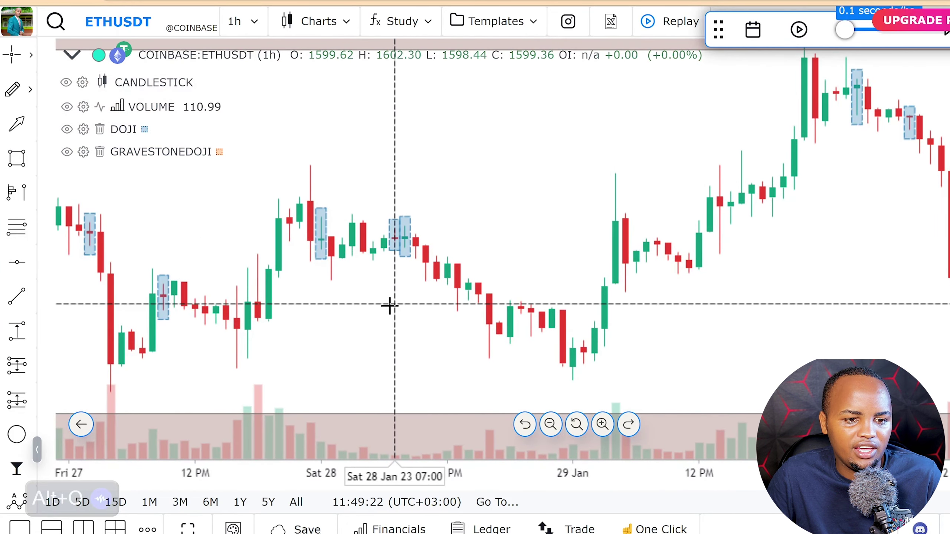
pyautogui.moveTo(390, 303); pyautogui.dragTo(741, 273)
pyautogui.moveTo(339, 308); pyautogui.dragTo(678, 271)
pyautogui.moveTo(614, 265); pyautogui.dragTo(702, 165)
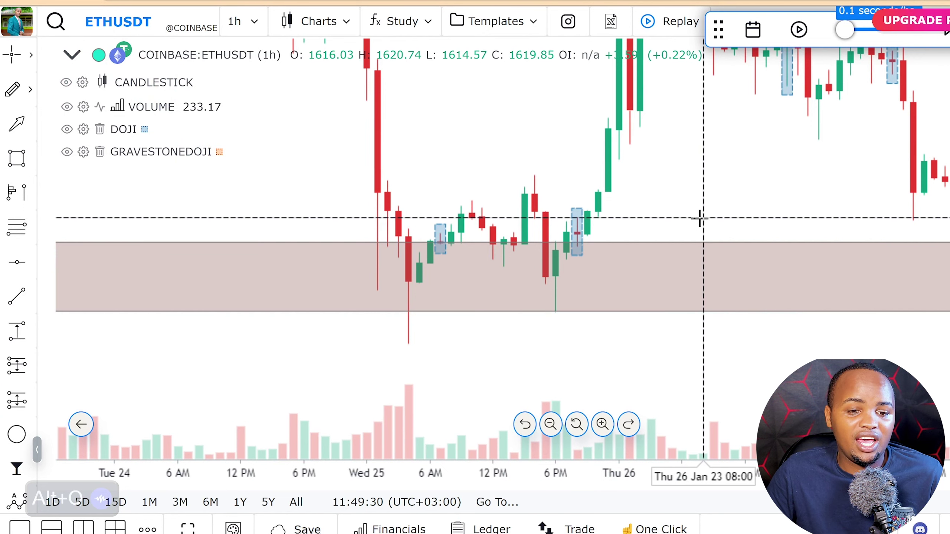
pyautogui.moveTo(751, 165); pyautogui.dragTo(517, 273)
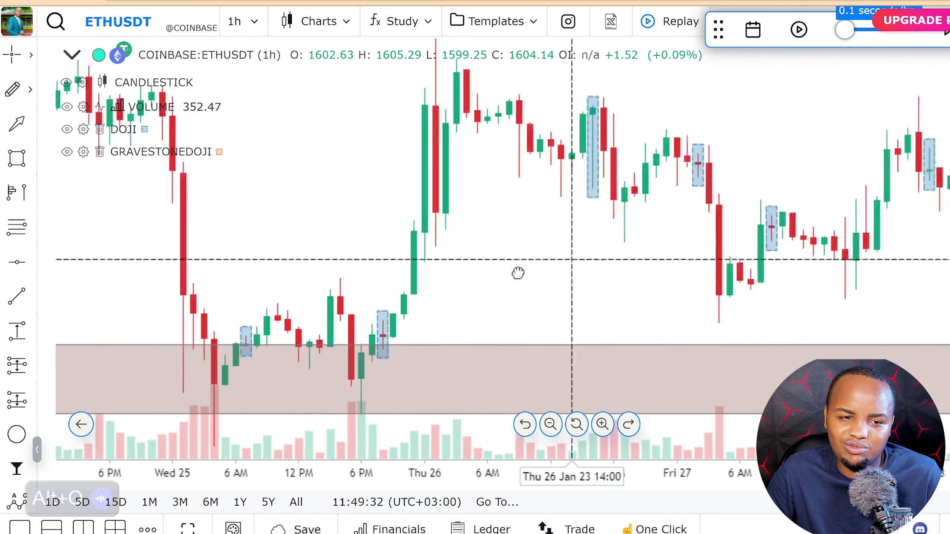
# Close the ad panel and frame Tue 17 through Wed 25 between both shaded zones
pyautogui.scroll(-3, 819, 243)
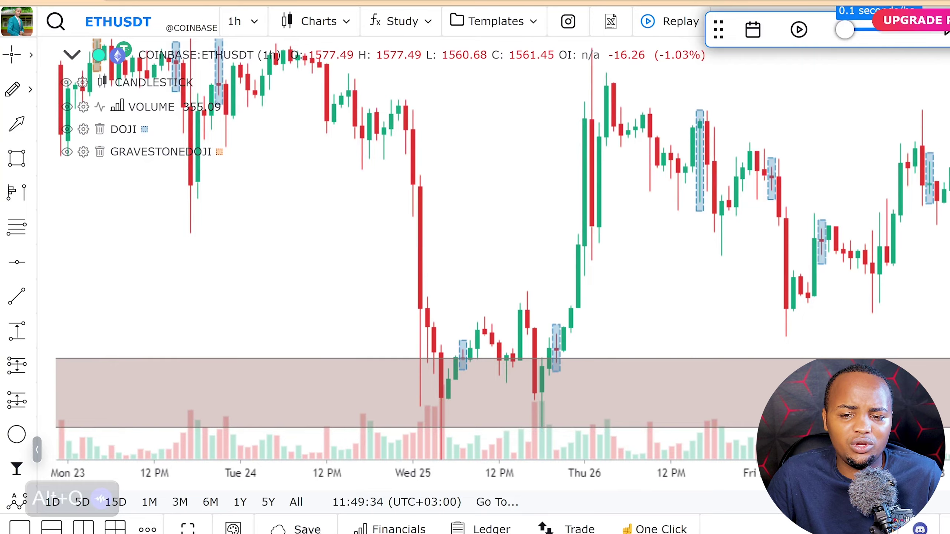
pyautogui.scroll(-5, 595, 280)
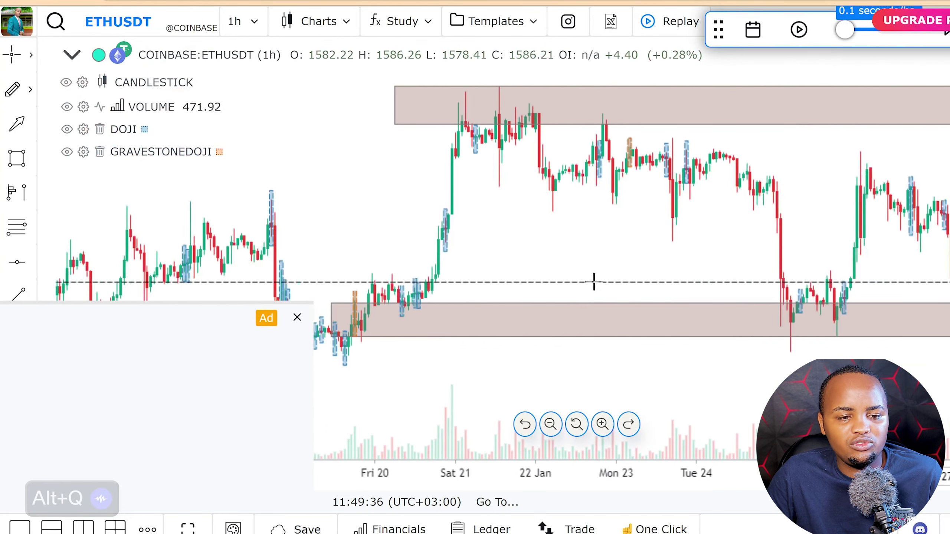
pyautogui.click(297, 318)
pyautogui.moveTo(645, 255); pyautogui.dragTo(561, 274)
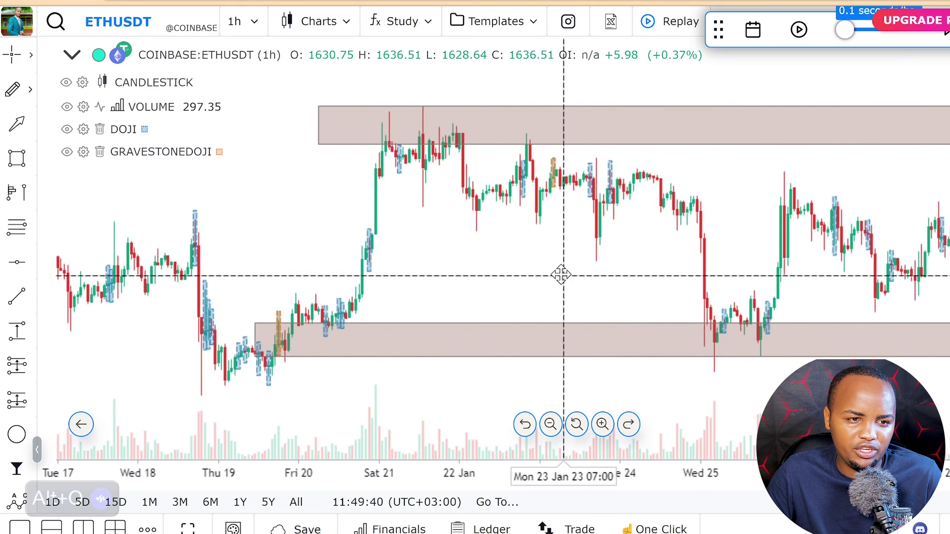
# Search Google for 'gocharting' in a new tab and open the GoCharting home page
pyautogui.hotkey('ctrl', 't')
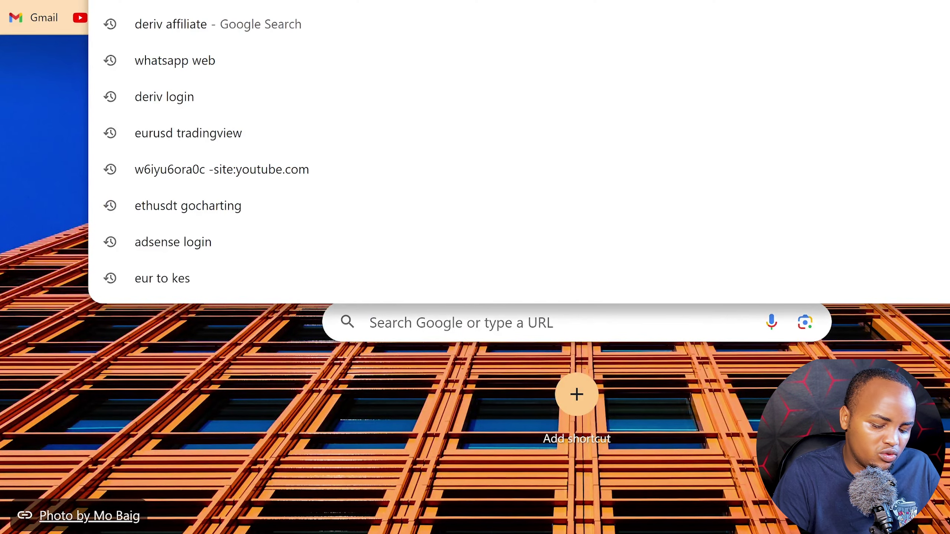
pyautogui.write('go')
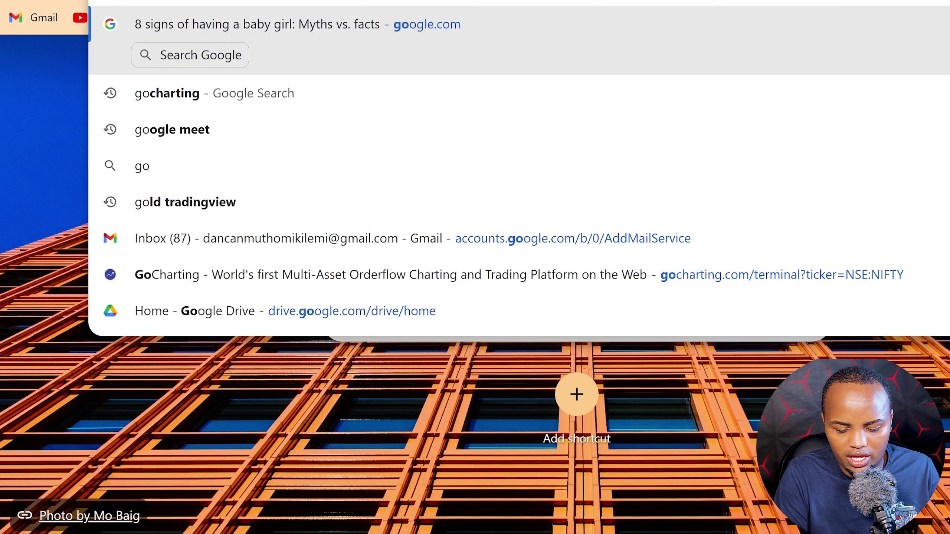
pyautogui.write('char')
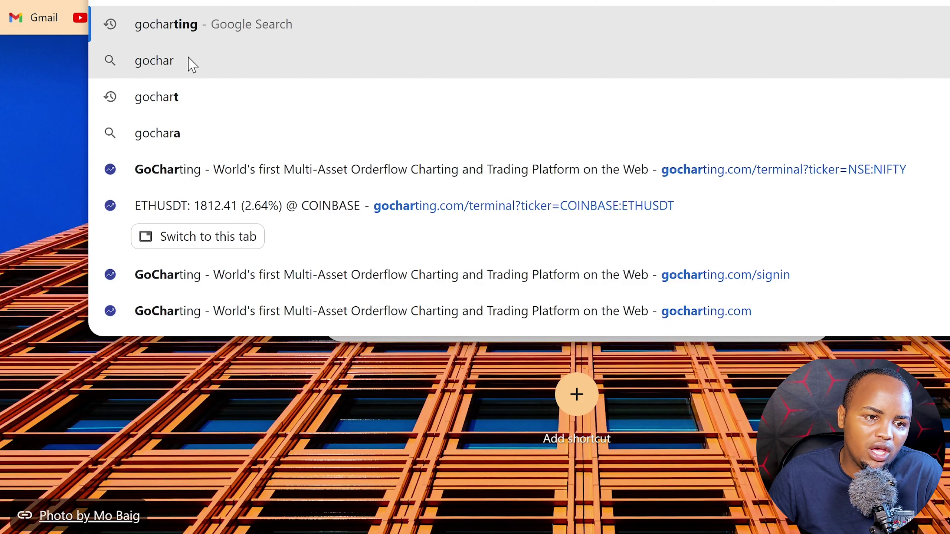
pyautogui.click(188, 32)
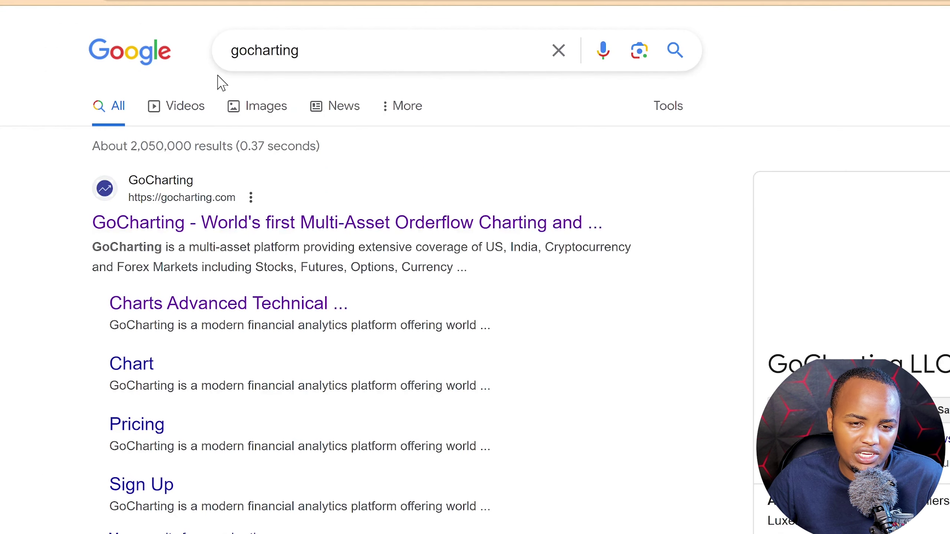
pyautogui.click(200, 234)
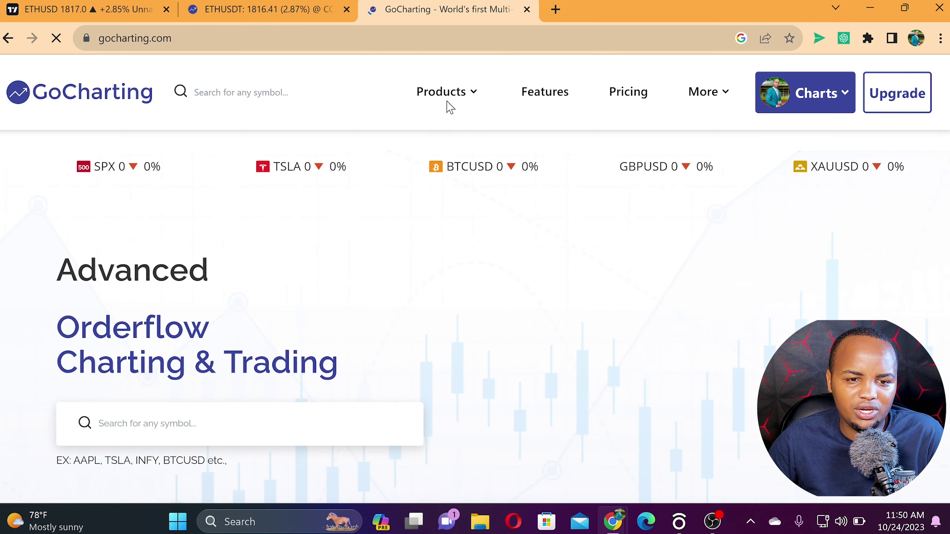
# Browse the GoCharting upgrade plan pricing cards, then open the NSE:NIFTY Charts terminal
pyautogui.click(459, 100)
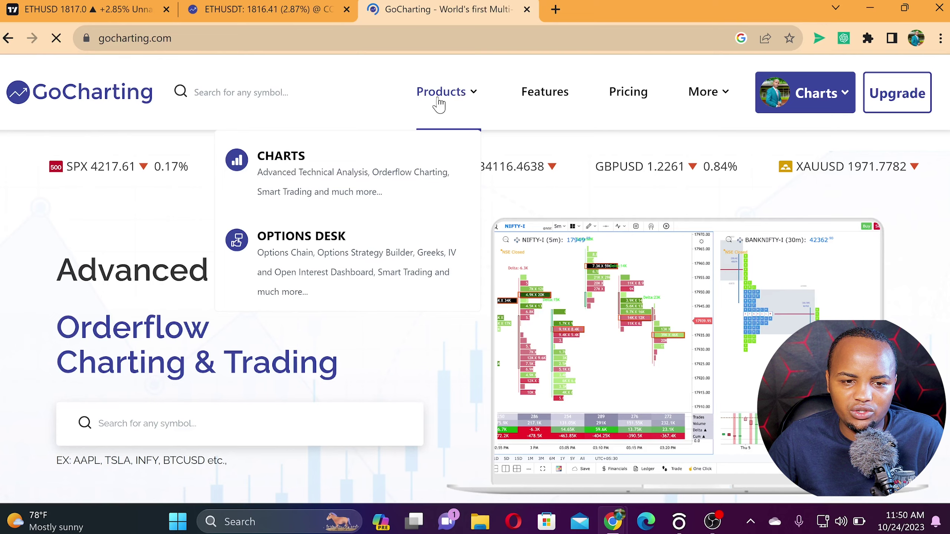
pyautogui.click(318, 165)
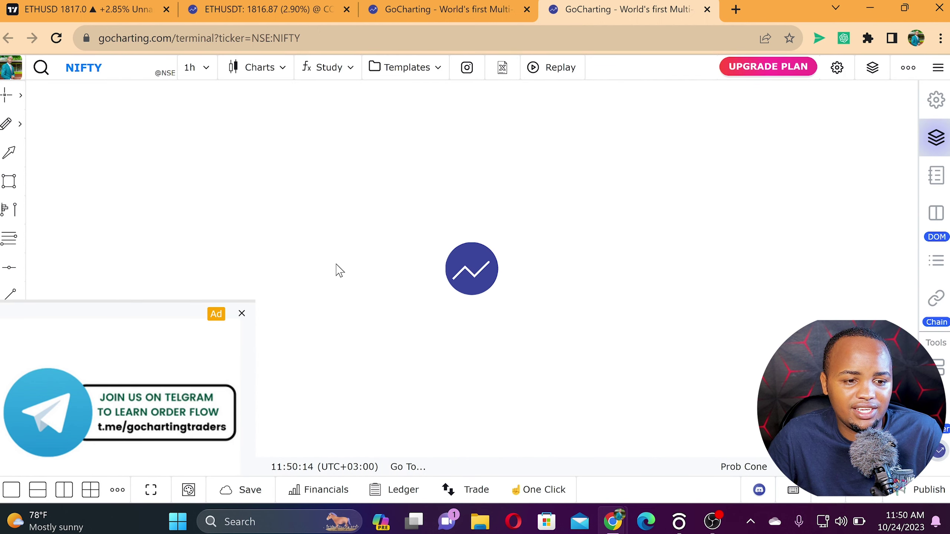
pyautogui.click(769, 66)
pyautogui.scroll(-2, 774, 73)
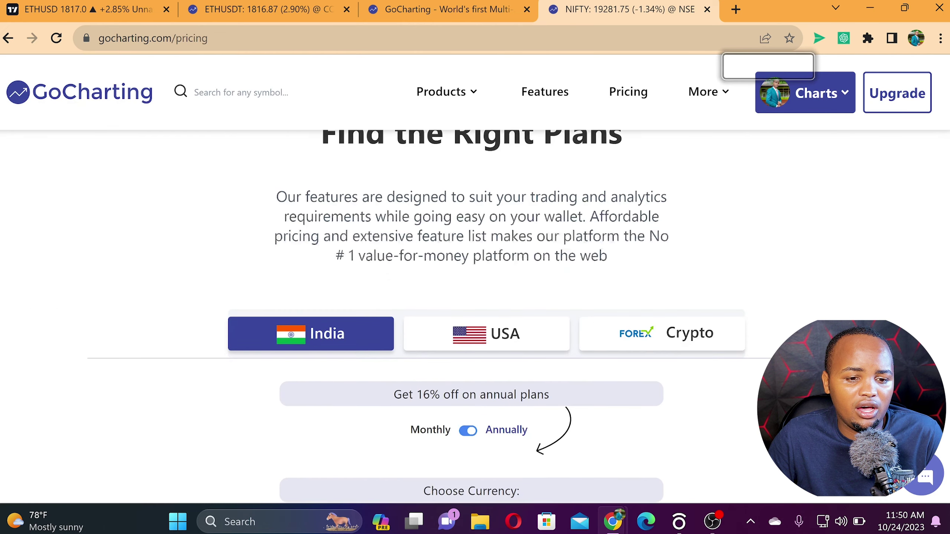
pyautogui.scroll(-5, 603, 205)
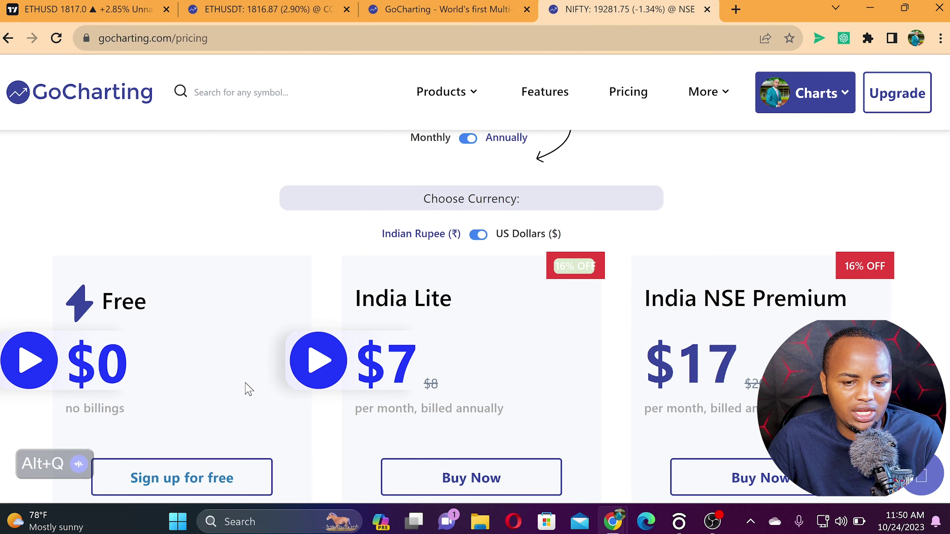
pyautogui.scroll(-10, 146, 382)
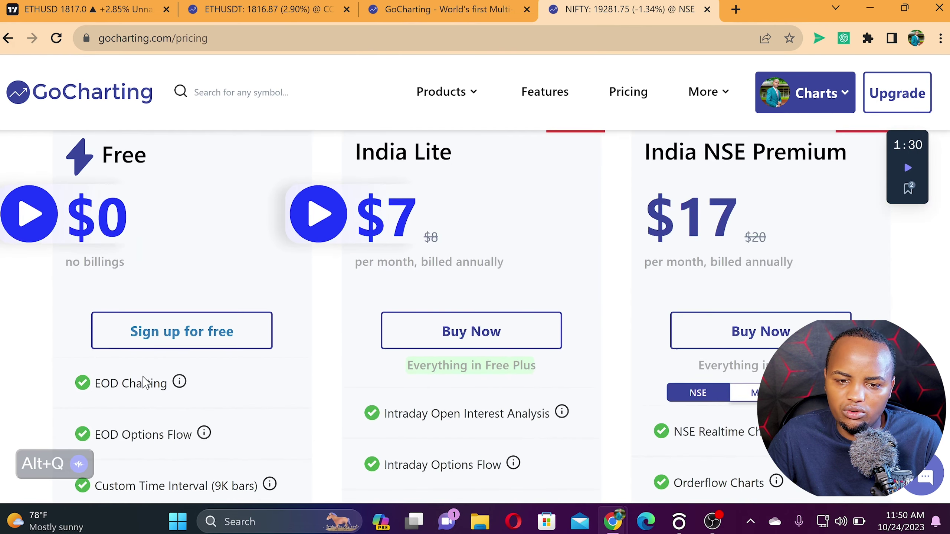
pyautogui.scroll(-8, 146, 382)
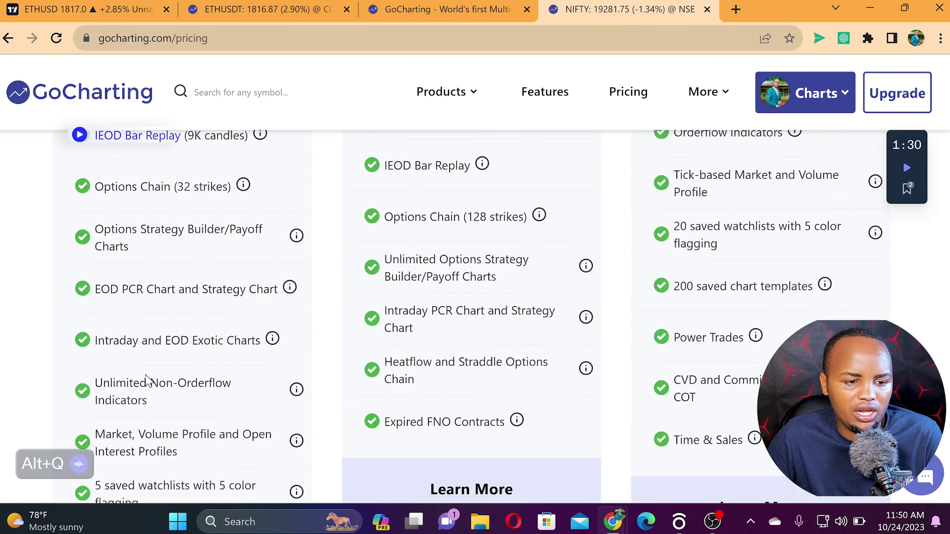
pyautogui.scroll(-10, 146, 382)
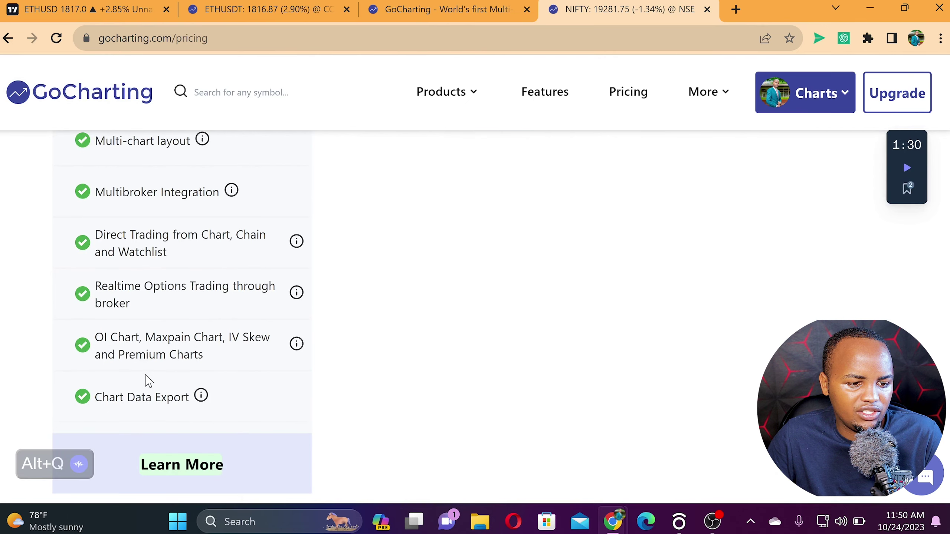
pyautogui.moveTo(471, 94)
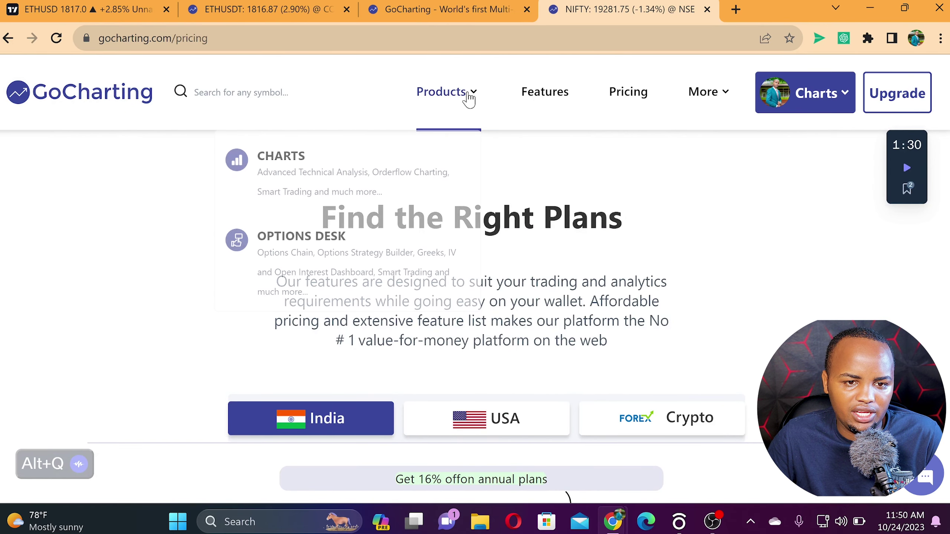
pyautogui.click(338, 151)
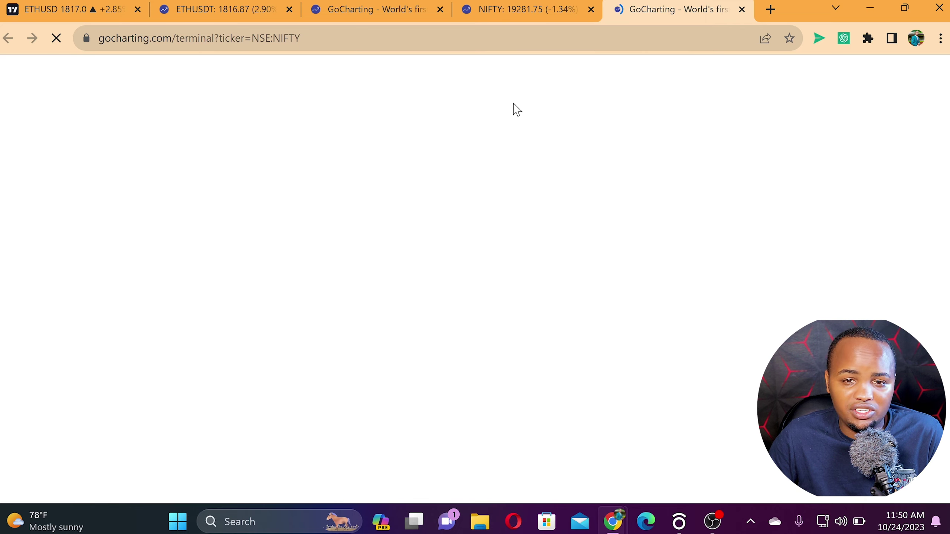
# Switch to the newest tab with the NIFTY 1h chart and dismiss its ad panel
pyautogui.click(528, 15)
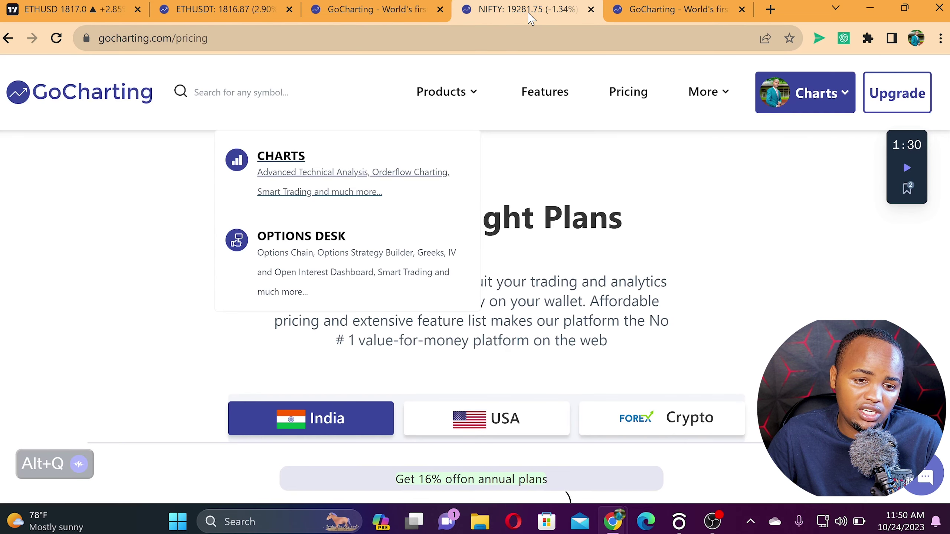
pyautogui.click(400, 5)
pyautogui.click(651, 7)
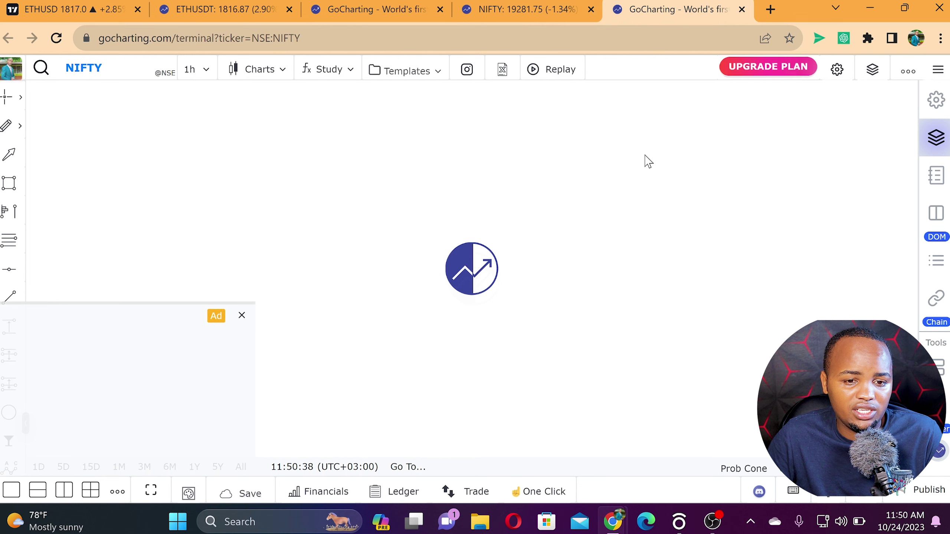
pyautogui.click(242, 314)
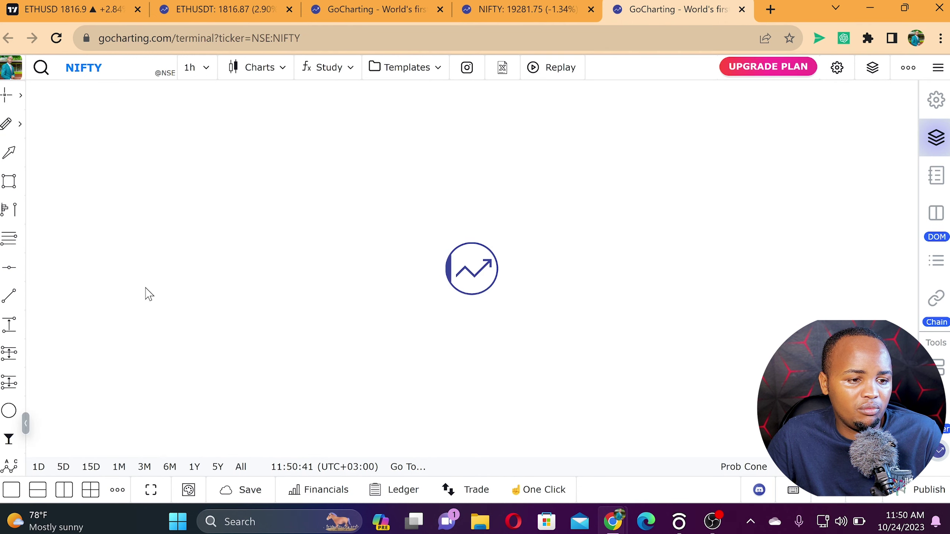
# Show the drawing tool categories and zoom the NIFTY chart out
pyautogui.click(19, 126)
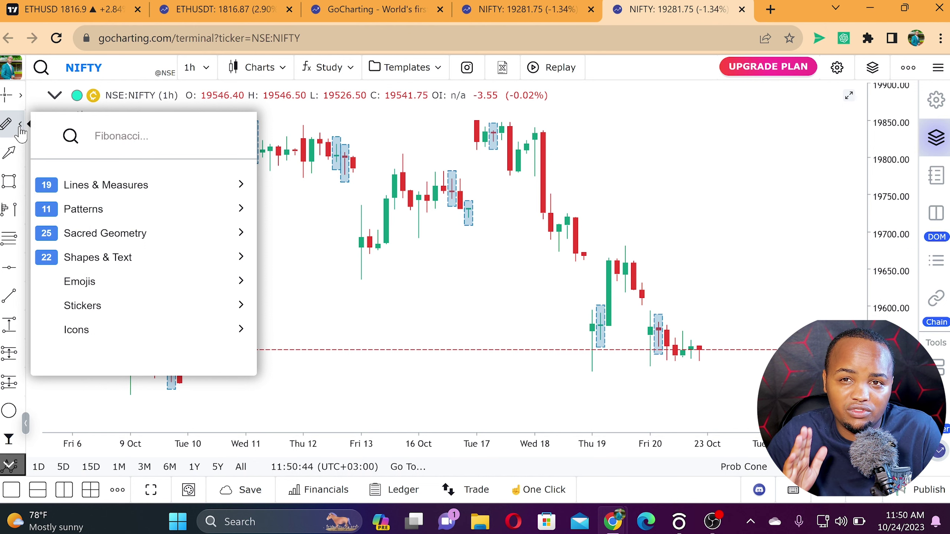
pyautogui.hotkey('alt', 'q')
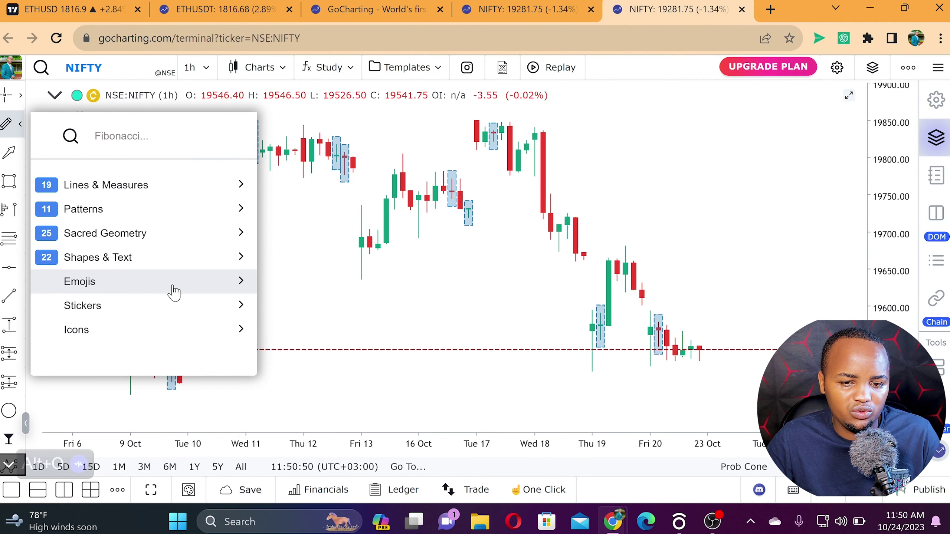
pyautogui.scroll(-2, 529, 350)
pyautogui.scroll(-3, 529, 349)
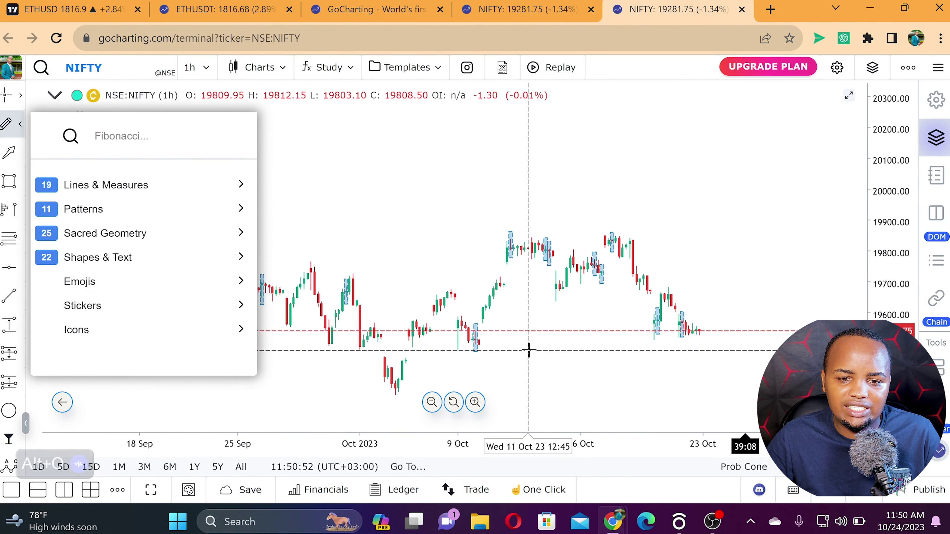